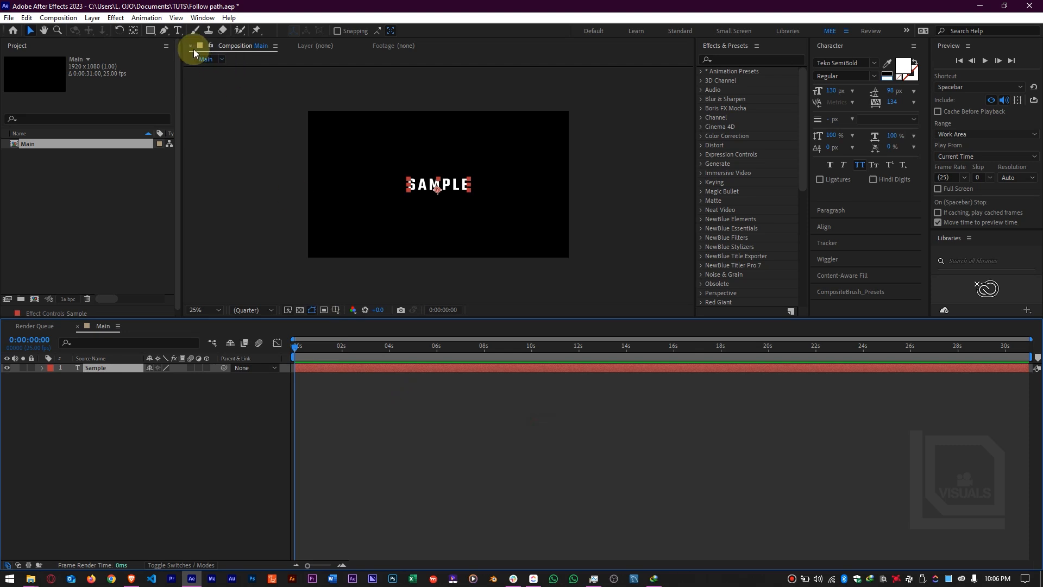
# Step: Draw a curved Pen tool mask on the Sample text layer from outside the frame's upper-right corner, around the left side, to below the text
pyautogui.click(163, 31)
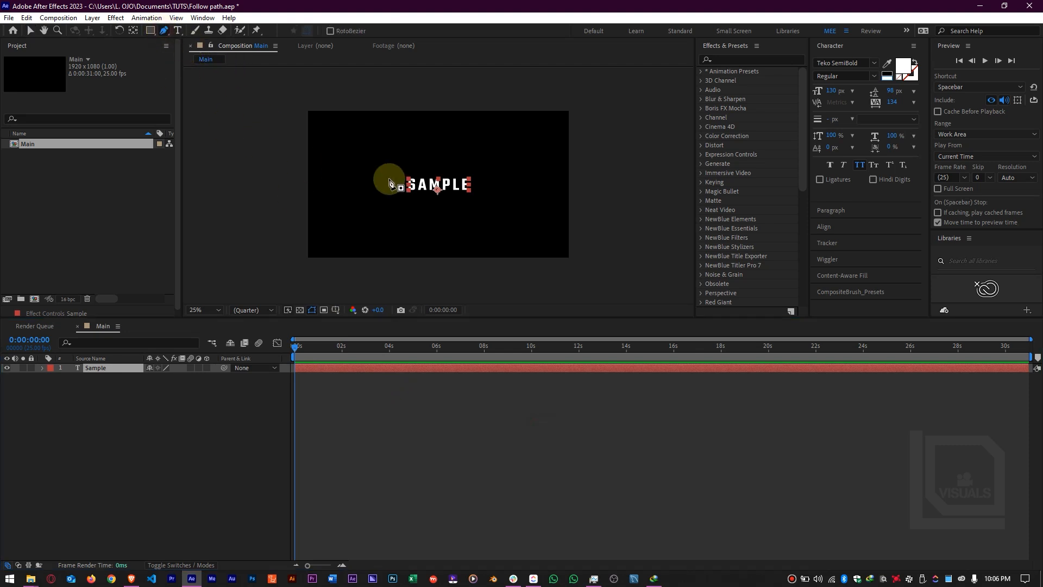
pyautogui.click(568, 97)
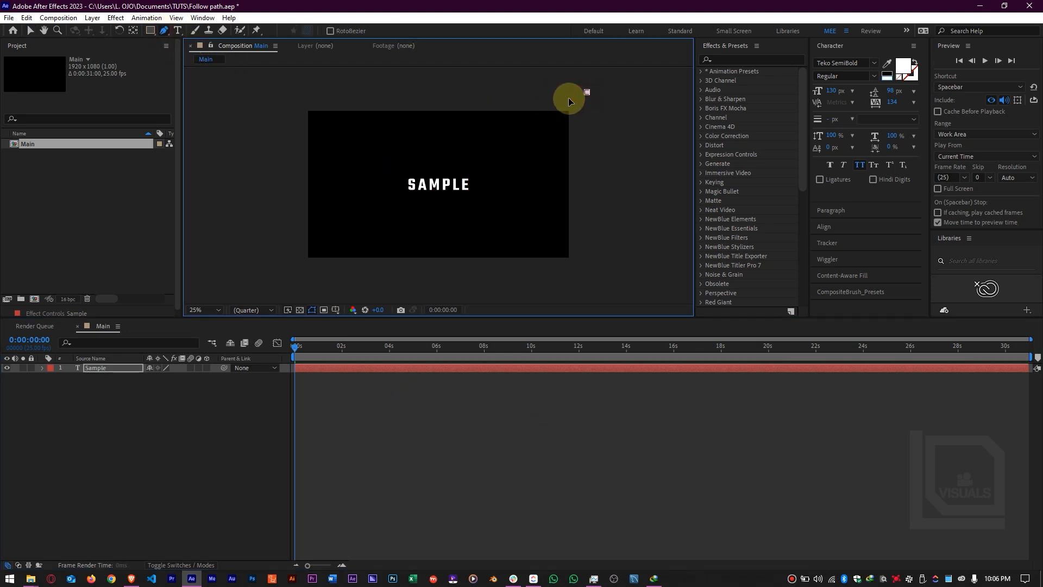
pyautogui.click(449, 136)
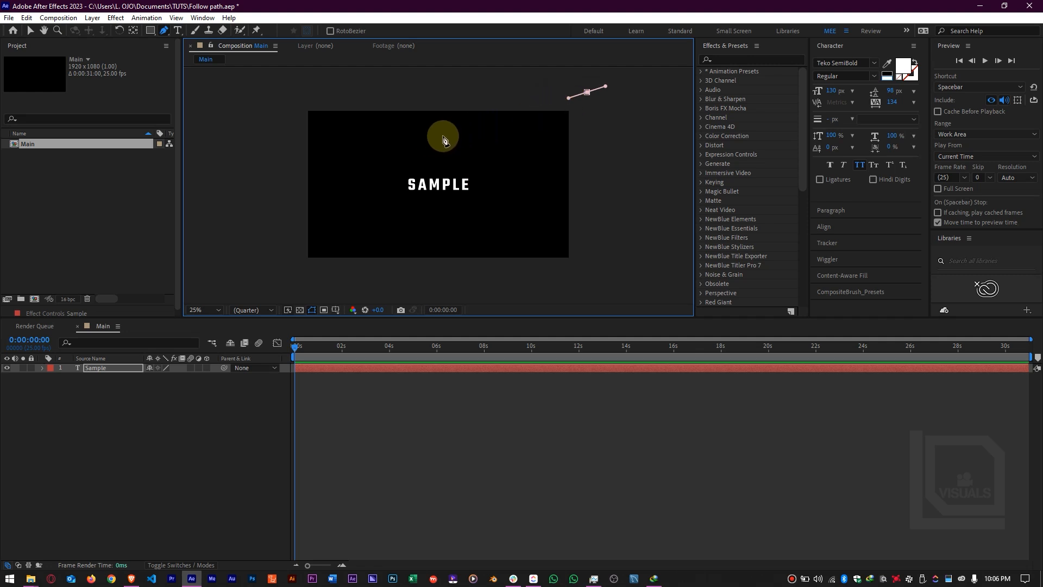
pyautogui.moveTo(387, 151); pyautogui.dragTo(368, 175)
pyautogui.moveTo(345, 237); pyautogui.dragTo(343, 202)
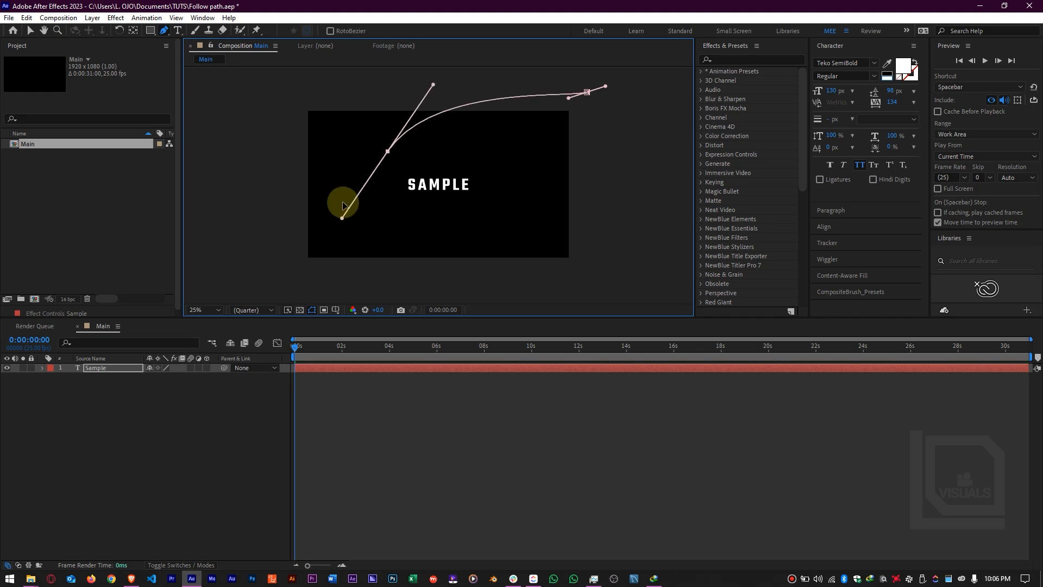
pyautogui.moveTo(380, 154); pyautogui.dragTo(363, 173)
pyautogui.moveTo(383, 235); pyautogui.dragTo(496, 233)
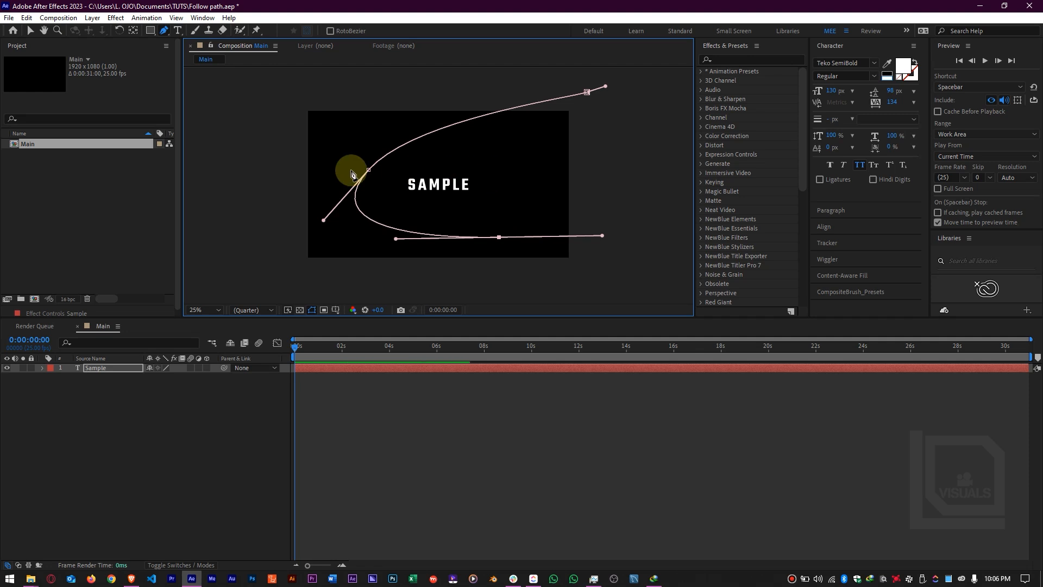
pyautogui.moveTo(363, 172); pyautogui.dragTo(351, 170)
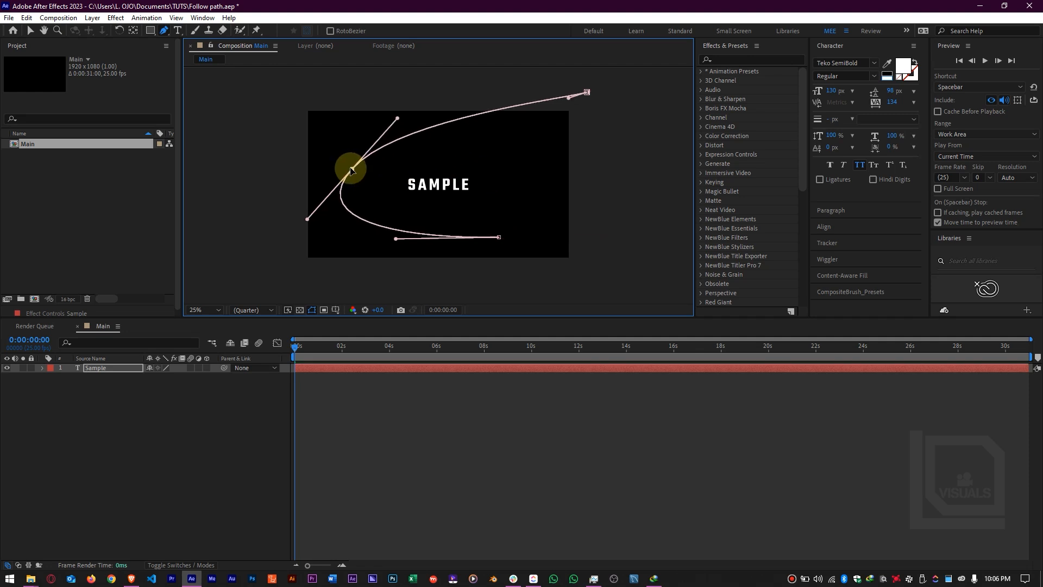
pyautogui.click(523, 151)
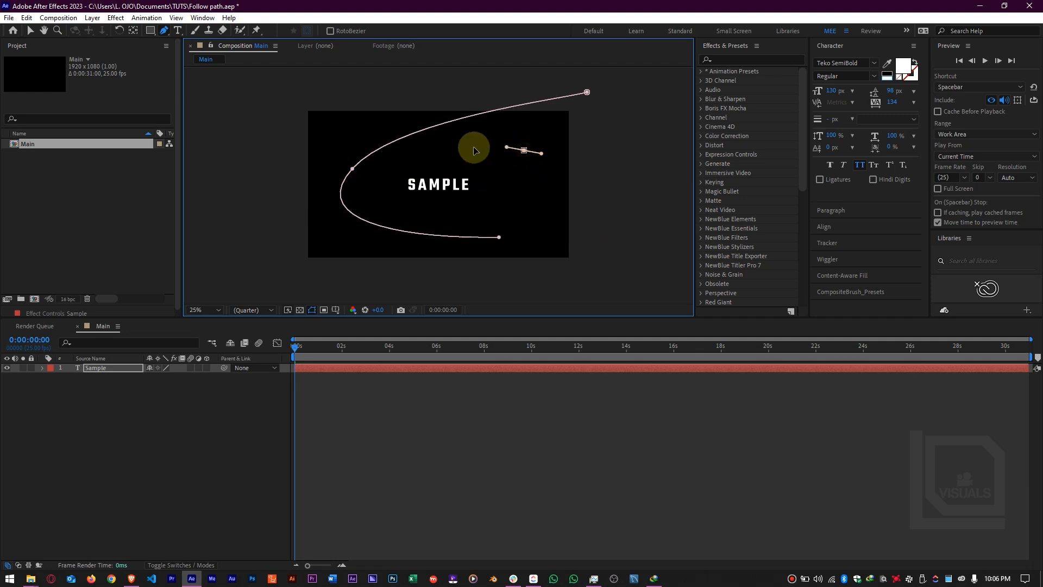
pyautogui.hotkey('ctrl', 'z')
pyautogui.hotkey('ctrl', 'z')
pyautogui.hotkey('ctrl', 'z')
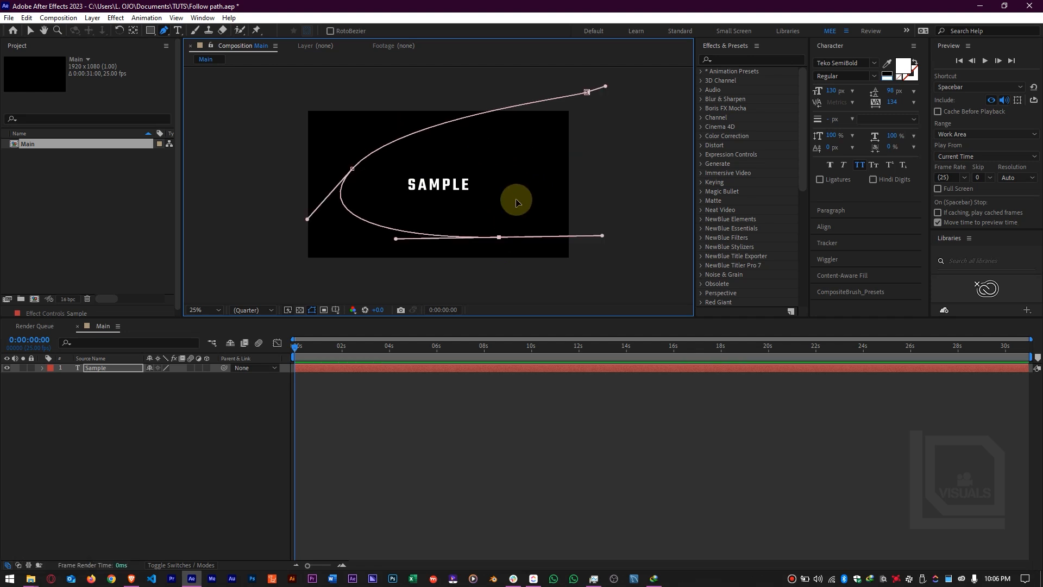
# Step: Continue the mask path around the right side and over the text, finishing with a straight horizontal run just beneath the word
pyautogui.moveTo(525, 154); pyautogui.dragTo(405, 141)
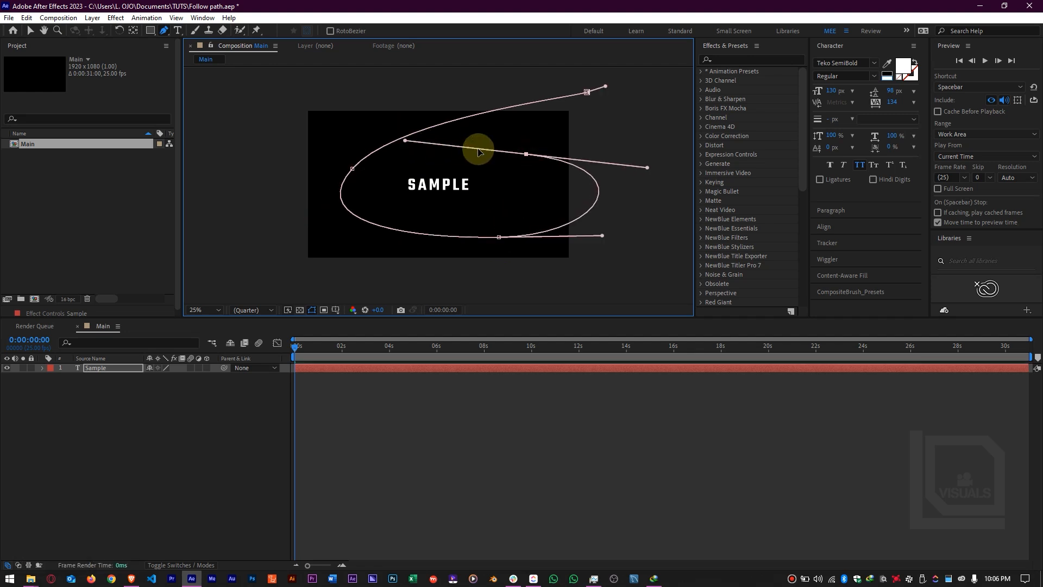
pyautogui.moveTo(527, 154); pyautogui.dragTo(441, 153)
pyautogui.moveTo(388, 200); pyautogui.dragTo(416, 204)
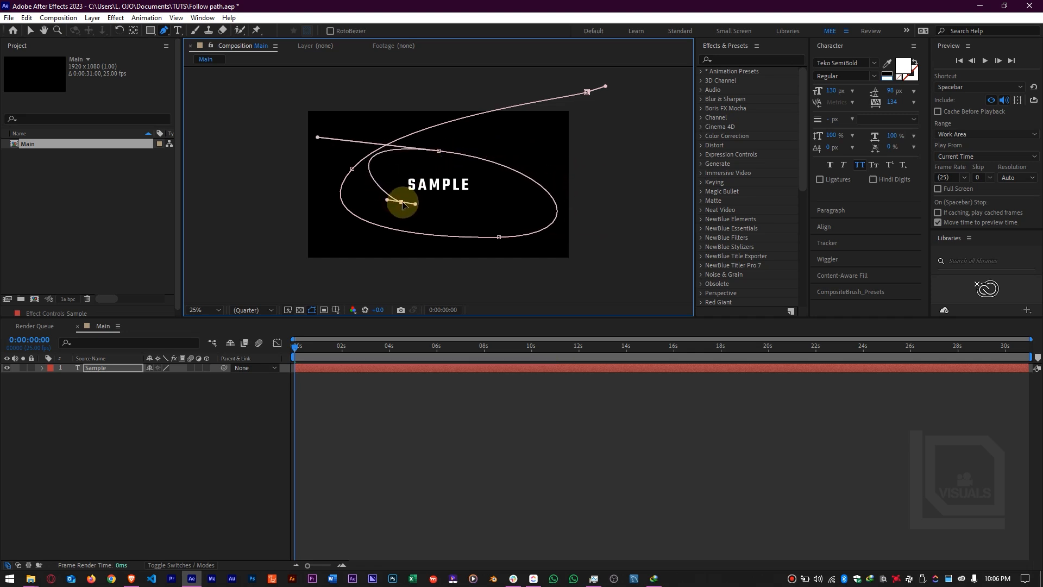
pyautogui.moveTo(440, 153); pyautogui.dragTo(562, 149)
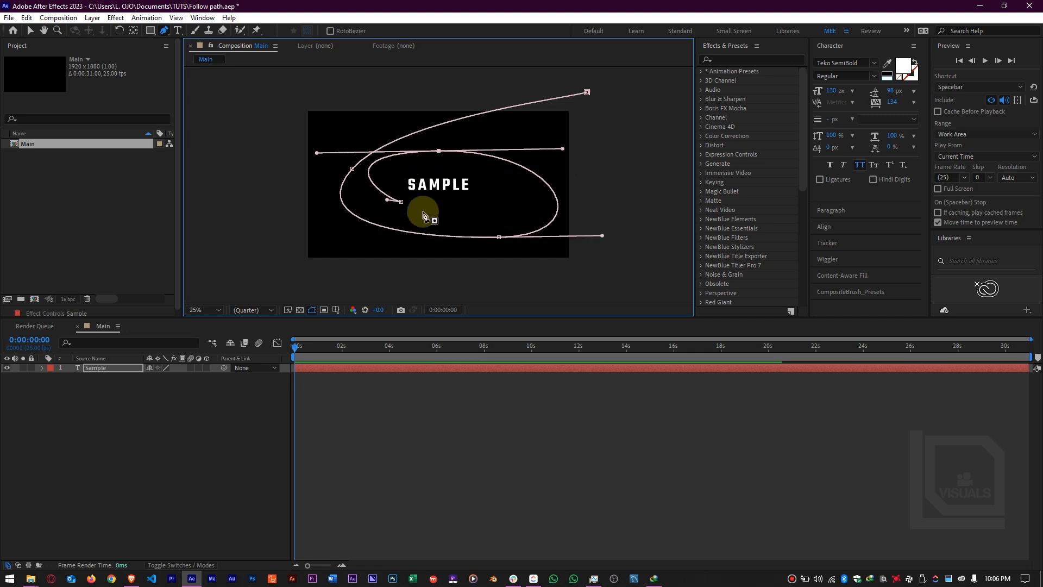
pyautogui.moveTo(402, 205); pyautogui.dragTo(509, 199)
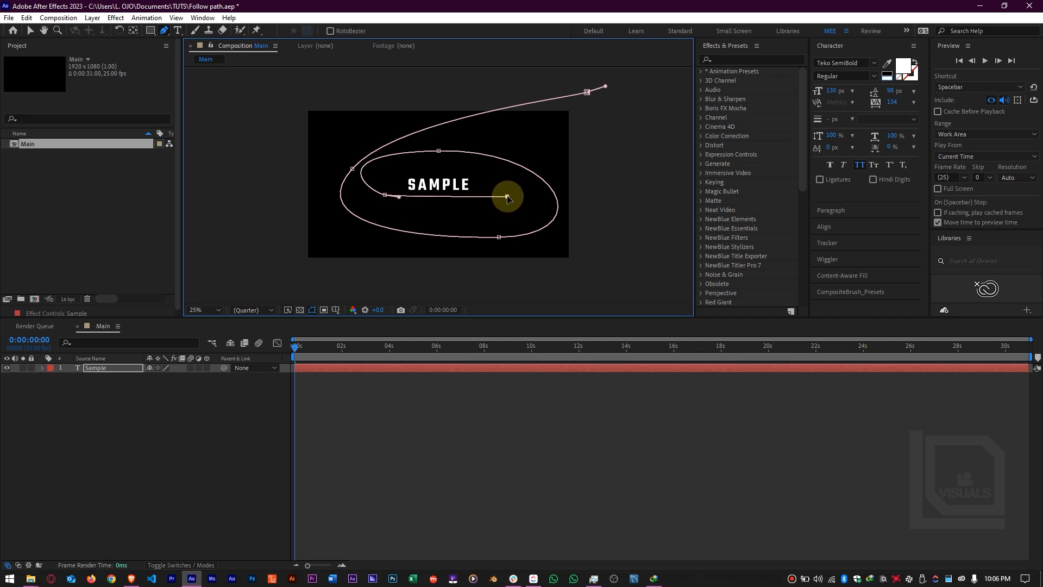
pyautogui.press('v')
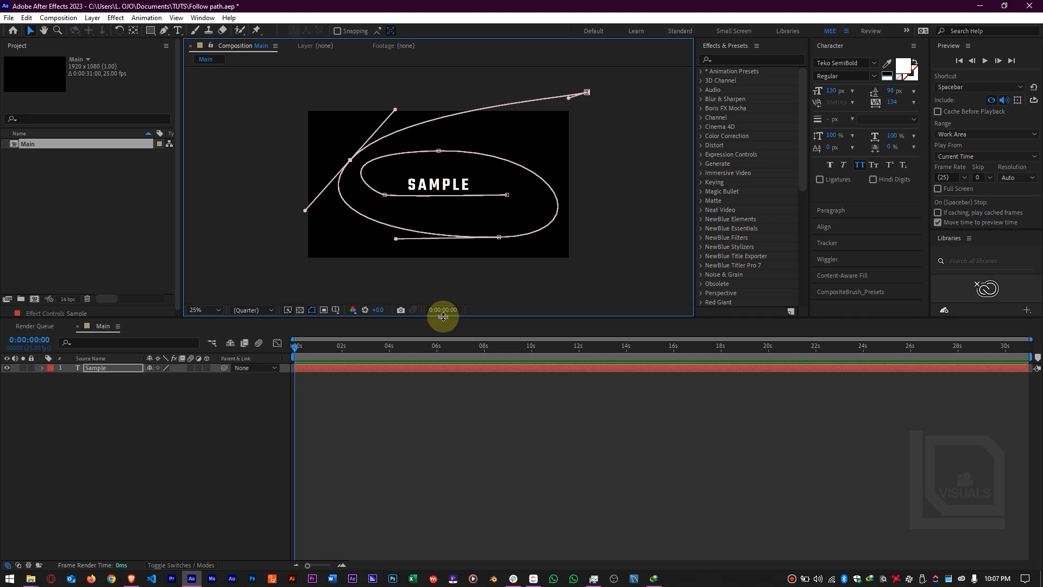
pyautogui.click(399, 402)
# Step: Set the Path in the Sample layer's text Path Options to Mask 1
pyautogui.click(49, 369)
pyautogui.click(41, 370)
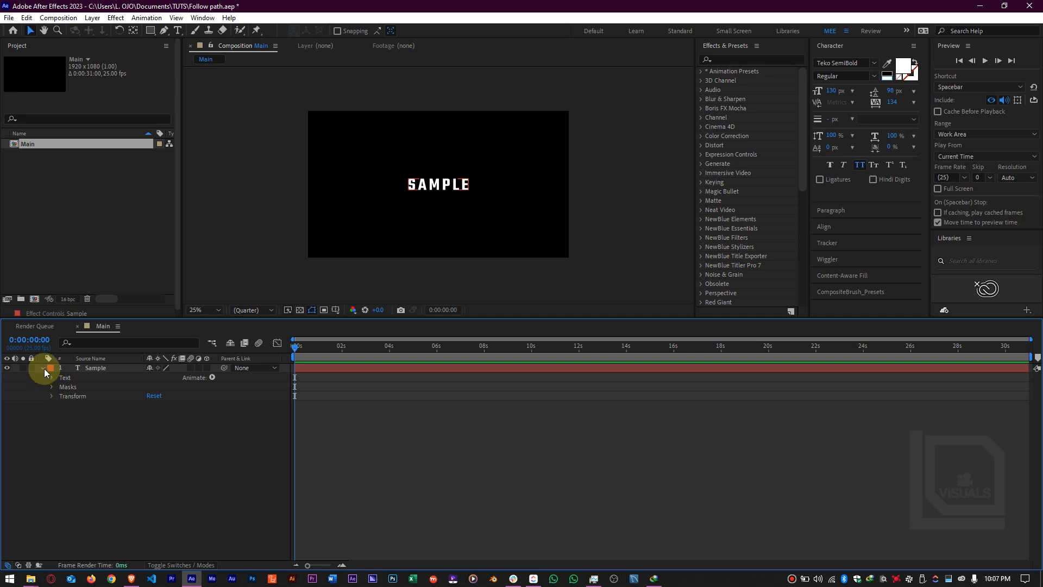
pyautogui.click(50, 392)
pyautogui.click(52, 378)
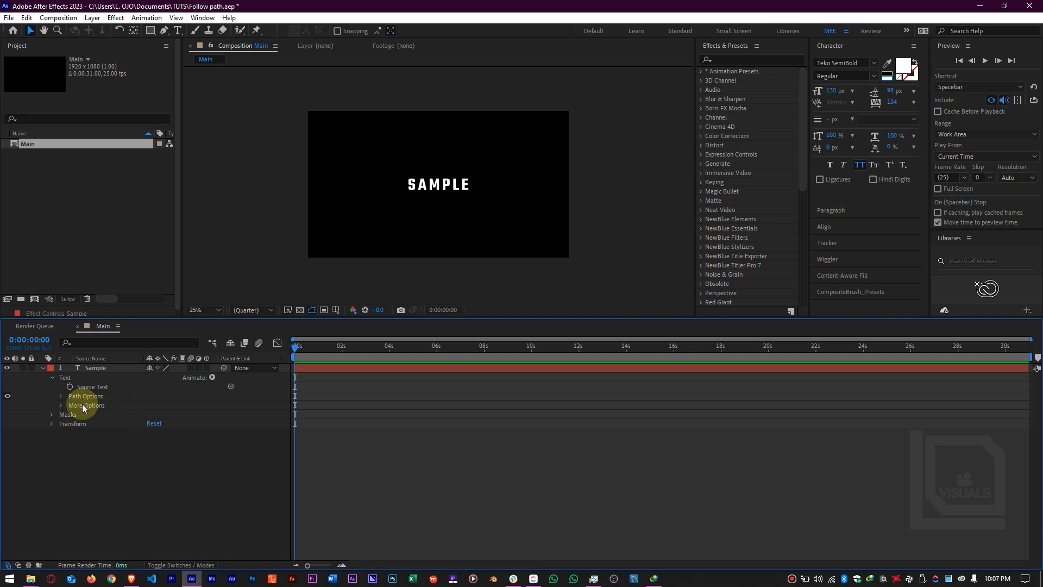
pyautogui.click(62, 396)
pyautogui.click(163, 406)
pyautogui.click(174, 432)
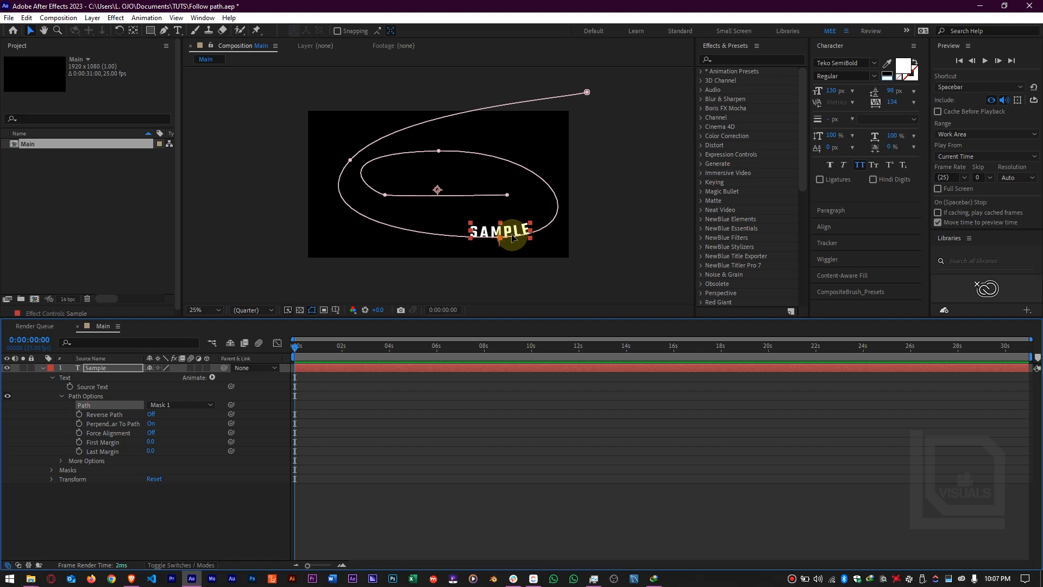
# Step: Keyframe the First Margin at 0 seconds with a value of -3367, placing the text outside the frame at the path's start
pyautogui.click(80, 447)
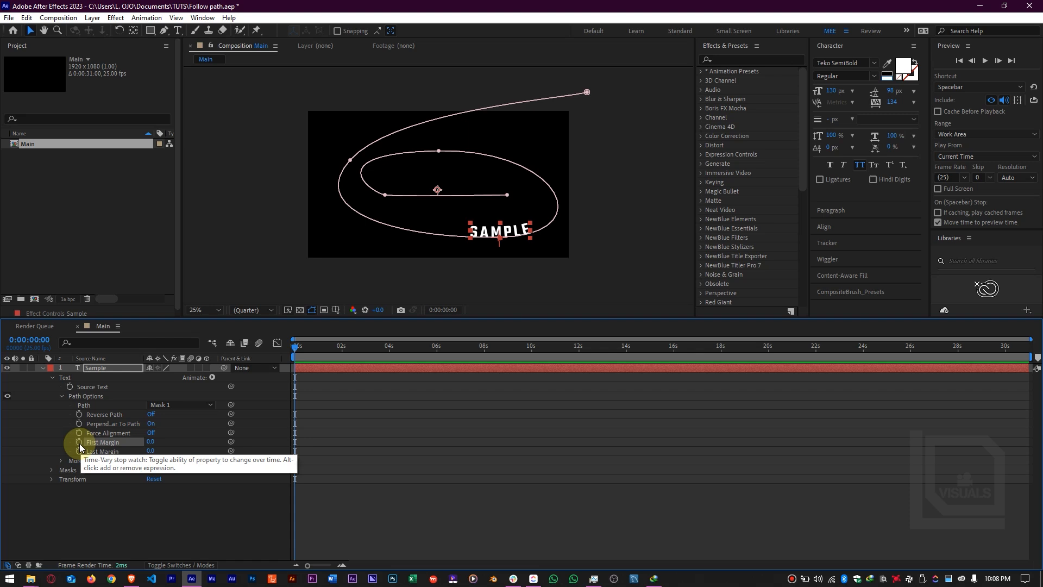
pyautogui.click(79, 442)
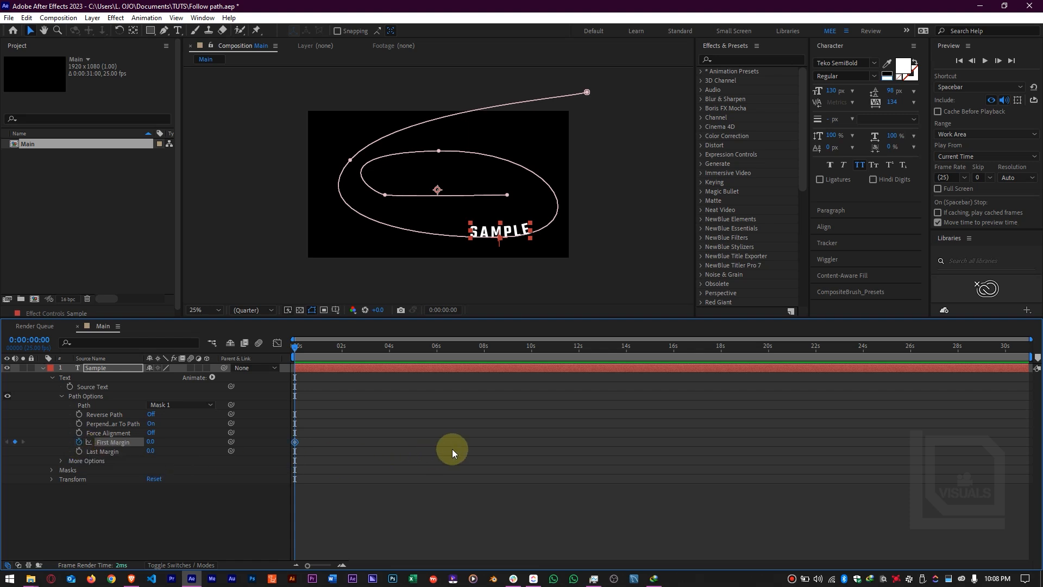
pyautogui.moveTo(154, 445); pyautogui.dragTo(139, 486)
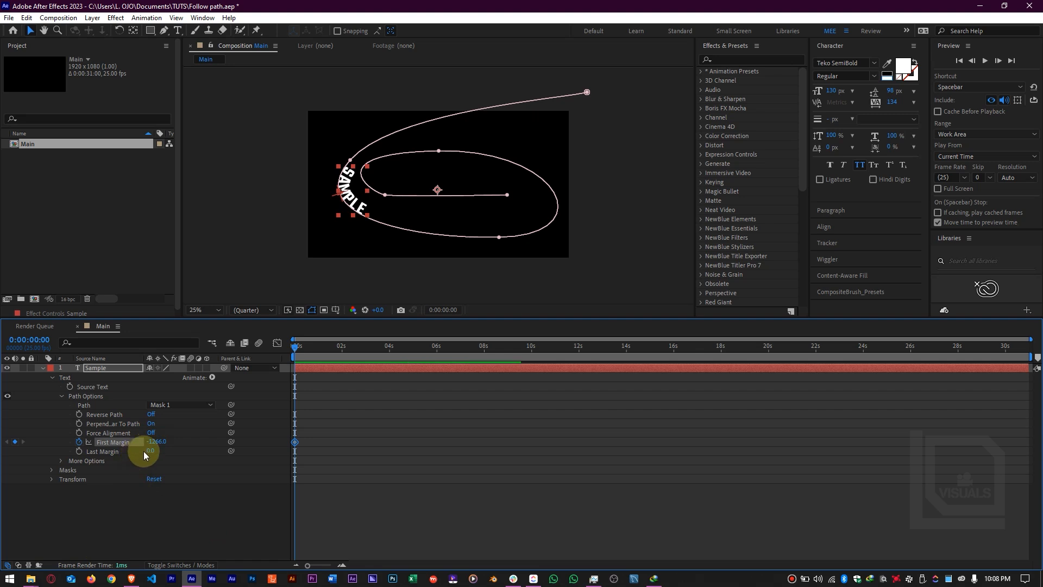
pyautogui.moveTo(171, 440); pyautogui.dragTo(11, 560)
pyautogui.click(255, 495)
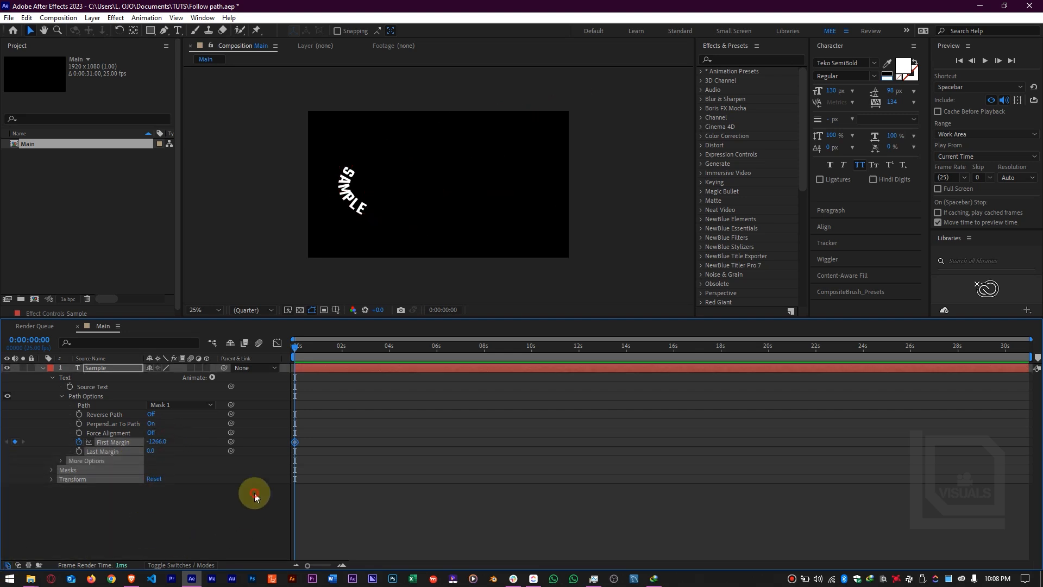
pyautogui.moveTo(157, 441); pyautogui.dragTo(51, 475)
pyautogui.click(196, 457)
pyautogui.moveTo(166, 443)
pyautogui.mouseDown()
pyautogui.moveTo(135, 434)
pyautogui.moveTo(169, 446)
pyautogui.mouseUp()
pyautogui.click(163, 441)
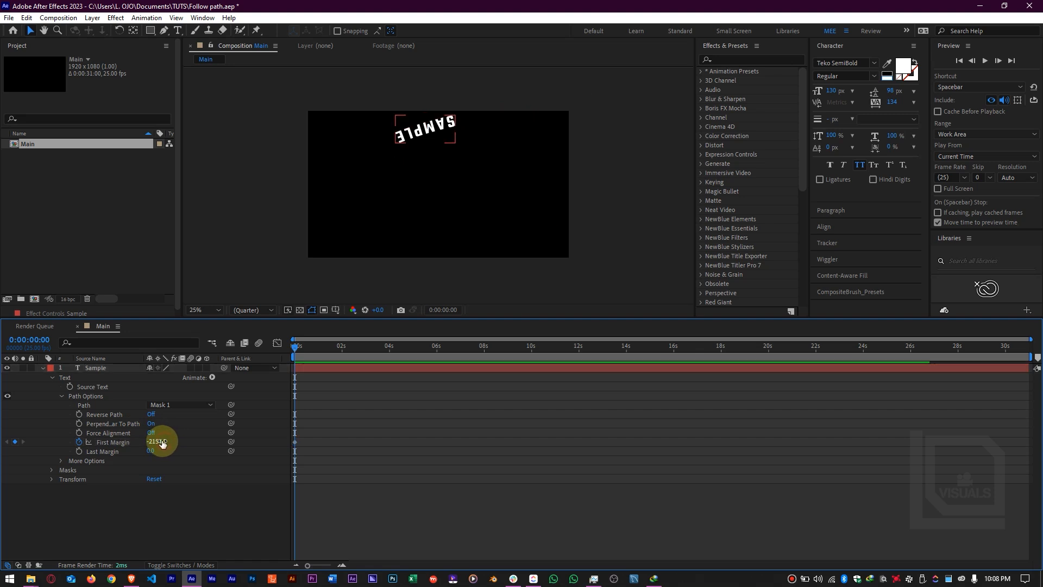
pyautogui.click(168, 442)
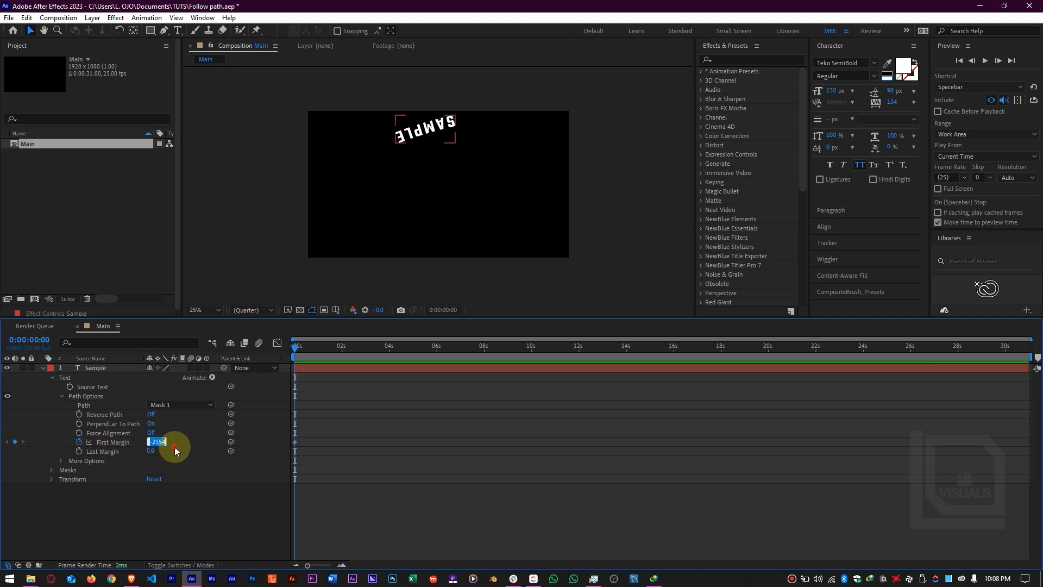
pyautogui.moveTo(157, 441); pyautogui.dragTo(7, 459)
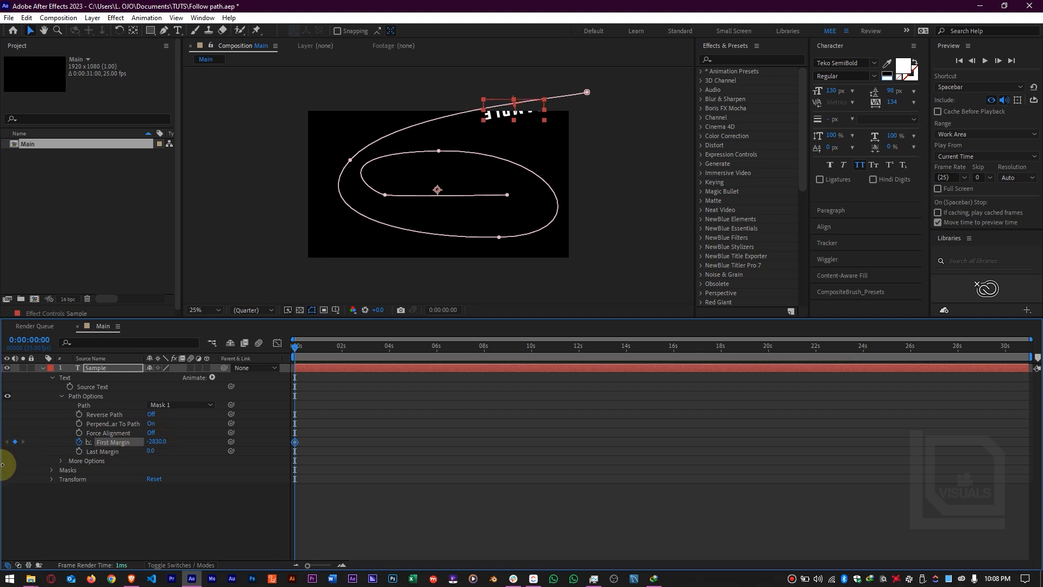
pyautogui.moveTo(167, 441); pyautogui.dragTo(71, 452)
pyautogui.click(417, 517)
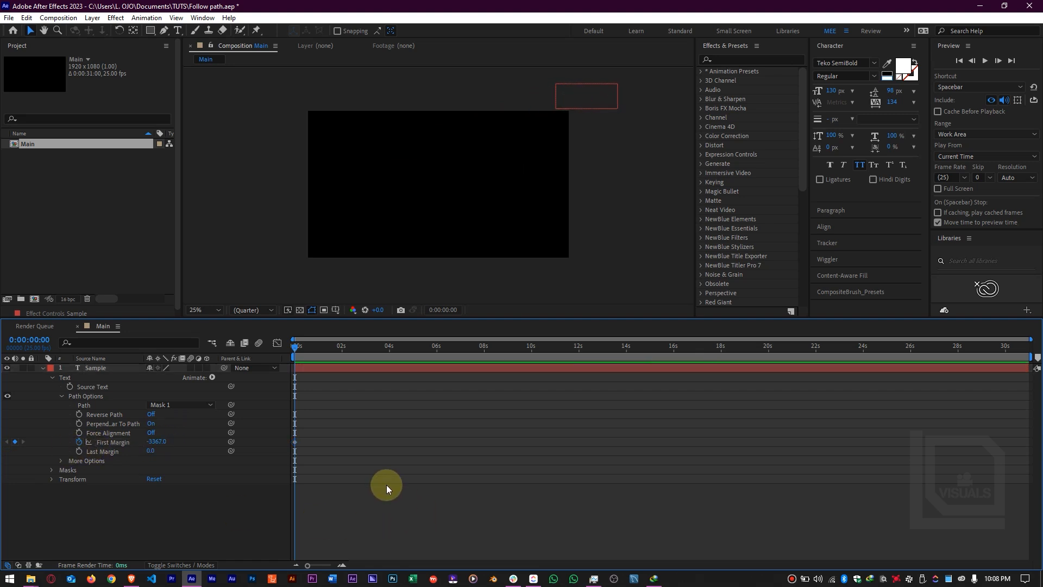
# Step: Keyframe the First Margin at 4 seconds with a value of 2871, centring the text on the path's final straight run
pyautogui.moveTo(302, 353); pyautogui.dragTo(389, 357)
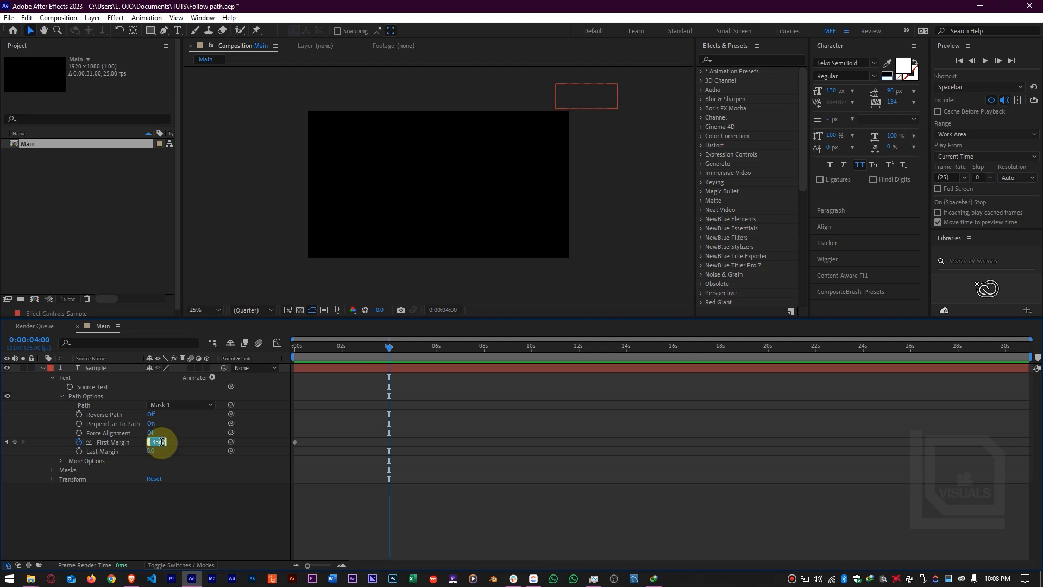
pyautogui.write('1000')
pyautogui.press('Return')
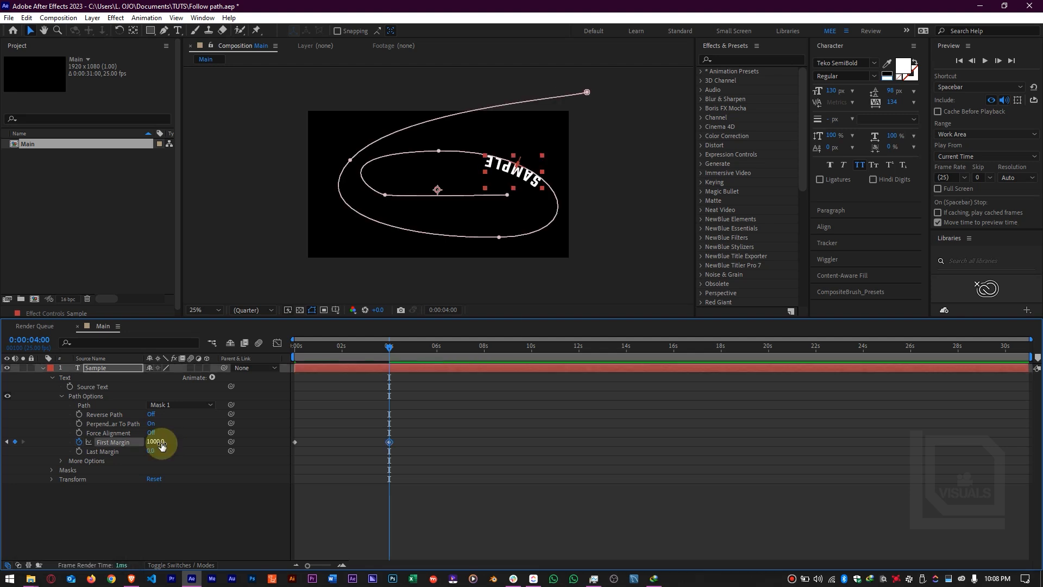
pyautogui.moveTo(158, 443); pyautogui.dragTo(1036, 375)
pyautogui.moveTo(153, 439); pyautogui.dragTo(219, 438)
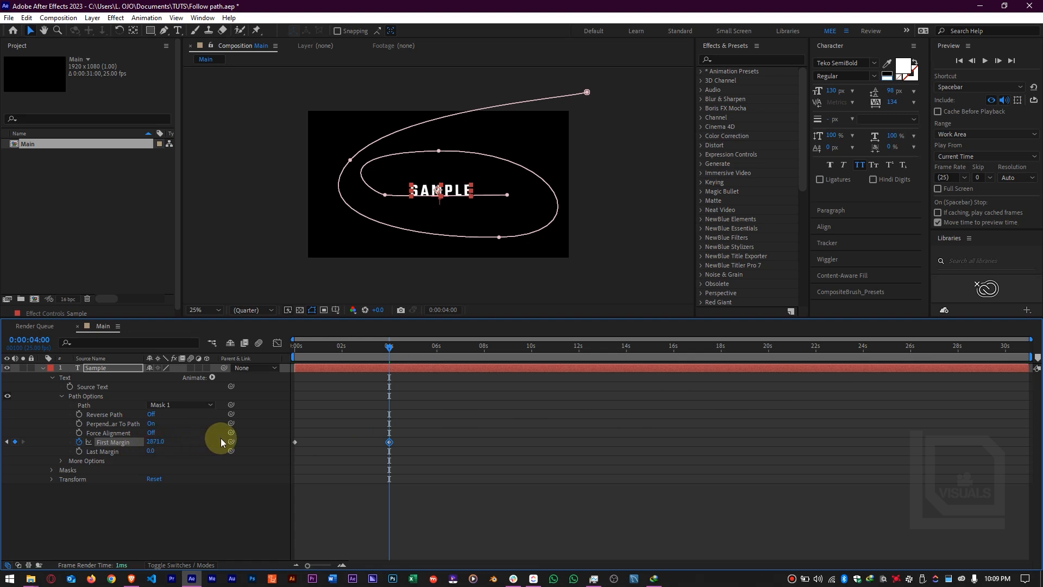
pyautogui.click(517, 507)
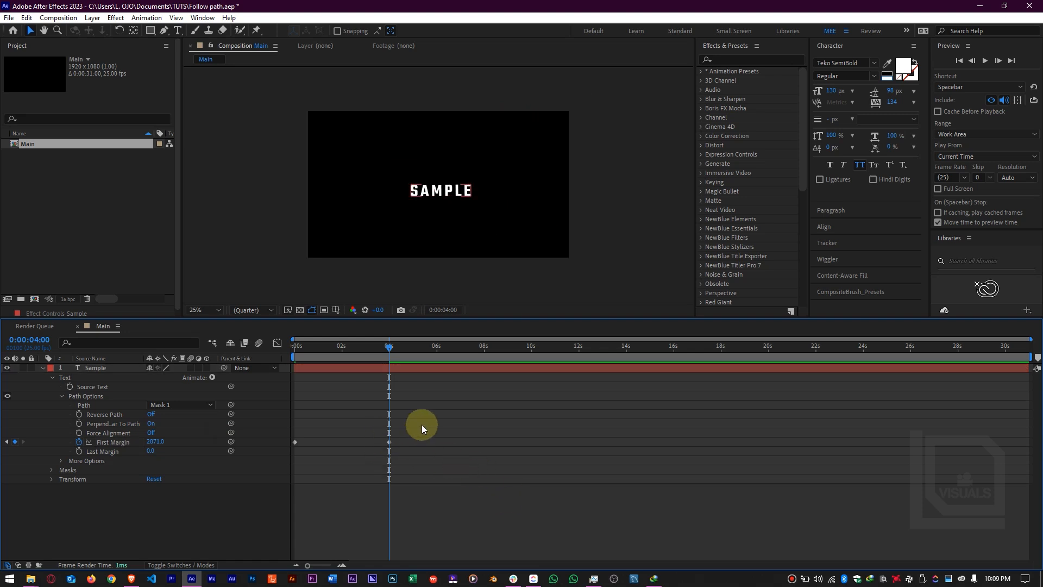
# Step: Apply Easy Ease to both First Margin keyframes and reshape the speed graph into an early peak with a long slowdown
pyautogui.moveTo(422, 425); pyautogui.dragTo(239, 494)
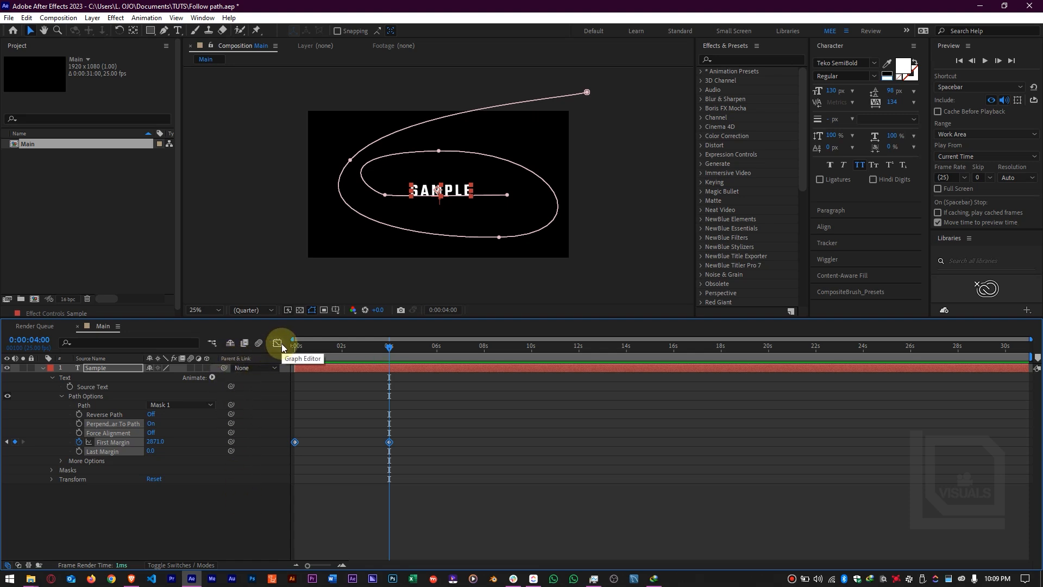
pyautogui.press('F9')
pyautogui.click(277, 345)
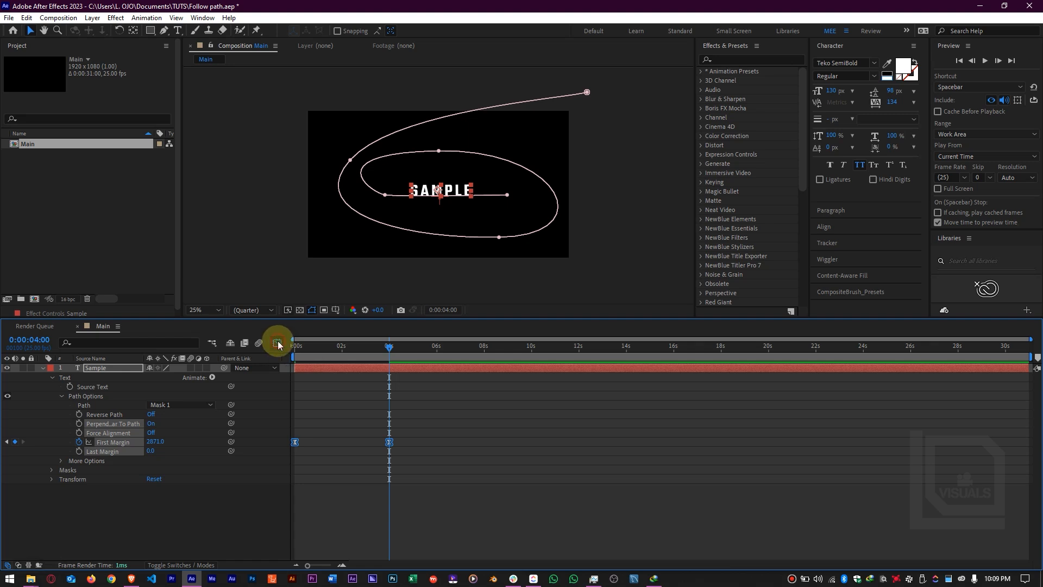
pyautogui.moveTo(422, 501)
pyautogui.mouseDown()
pyautogui.moveTo(365, 549)
pyautogui.moveTo(366, 538)
pyautogui.moveTo(331, 530)
pyautogui.mouseUp()
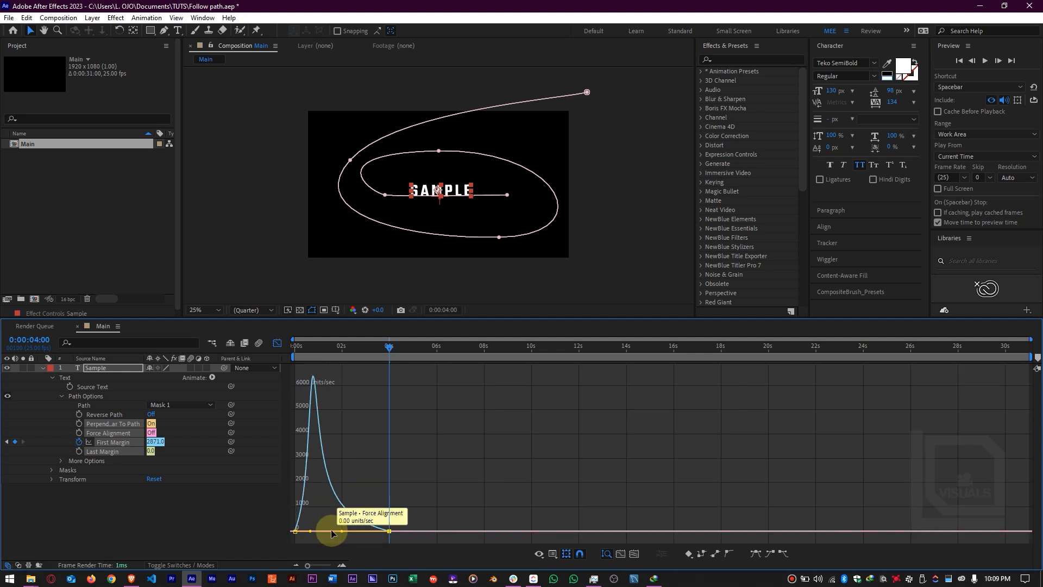
pyautogui.click(277, 345)
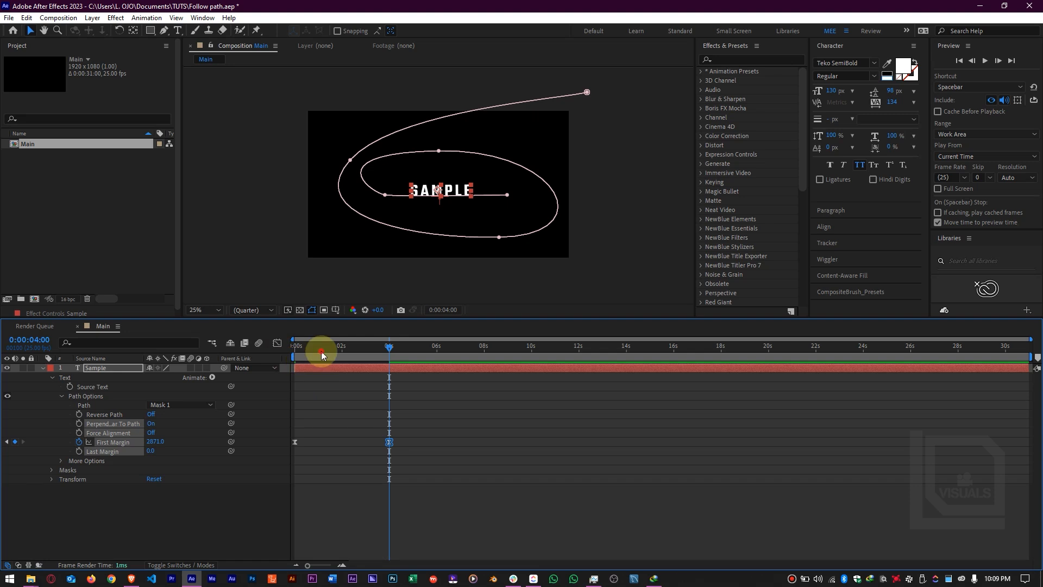
# Step: Preview the text-along-path animation from the start of the composition
pyautogui.moveTo(321, 352); pyautogui.dragTo(182, 404)
pyautogui.press('space')
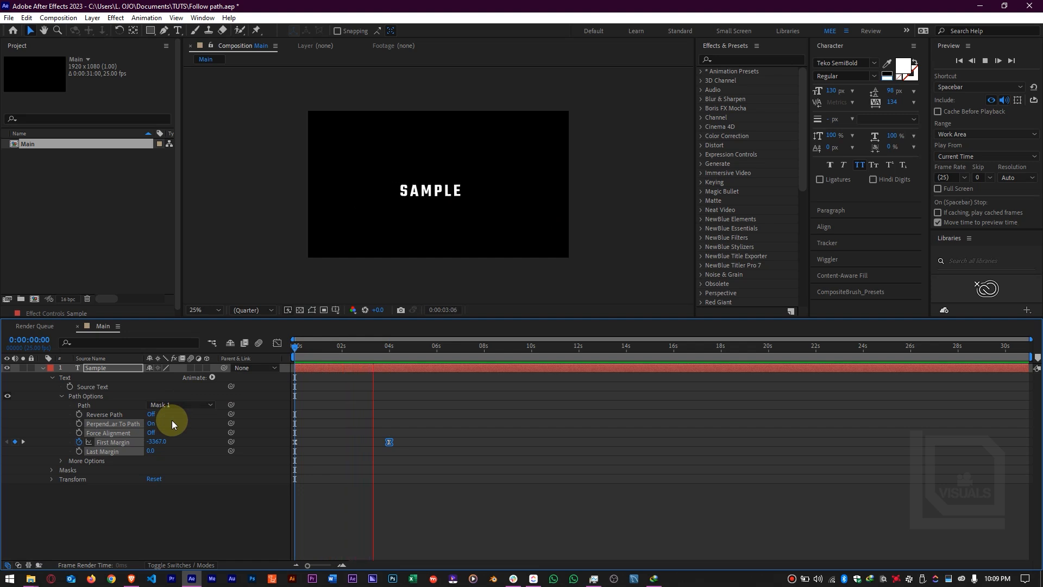
pyautogui.press('space')
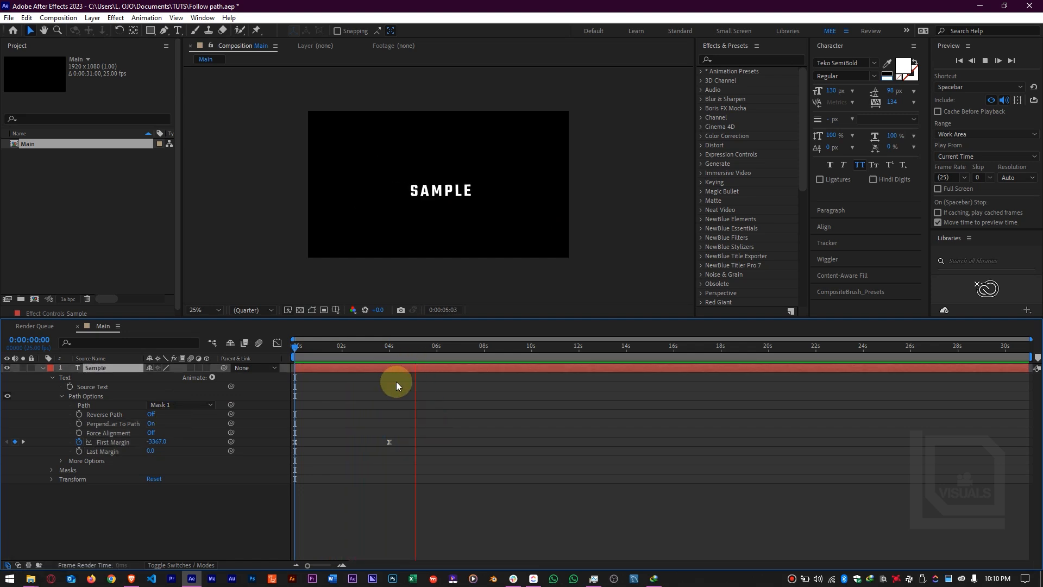
pyautogui.press('space')
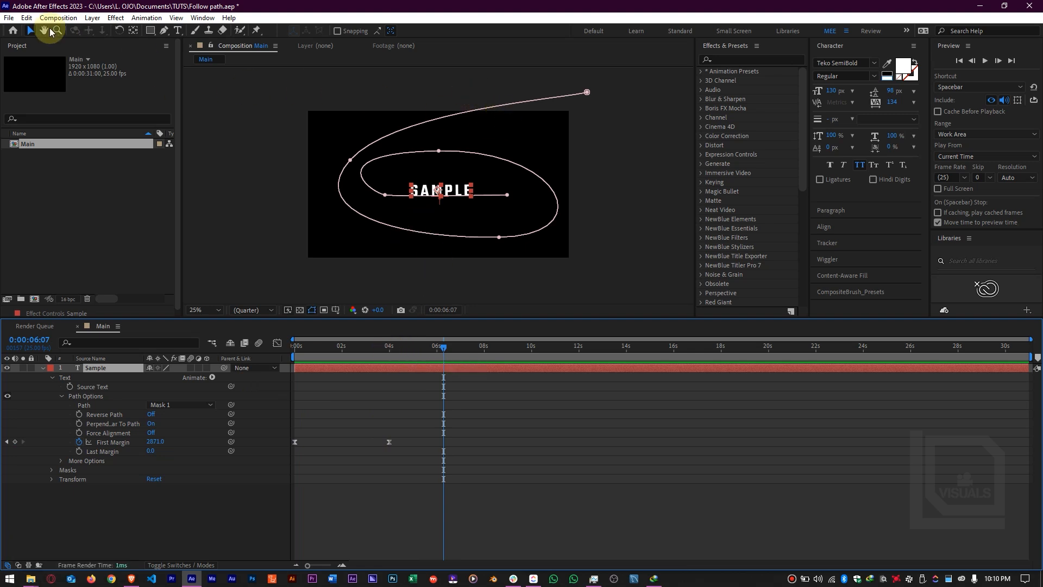
# Step: Reshape the mask path by moving its start point just outside the frame's right edge, raising the bottom vertex and adjusting the outer left curve
pyautogui.moveTo(587, 92); pyautogui.dragTo(610, 158)
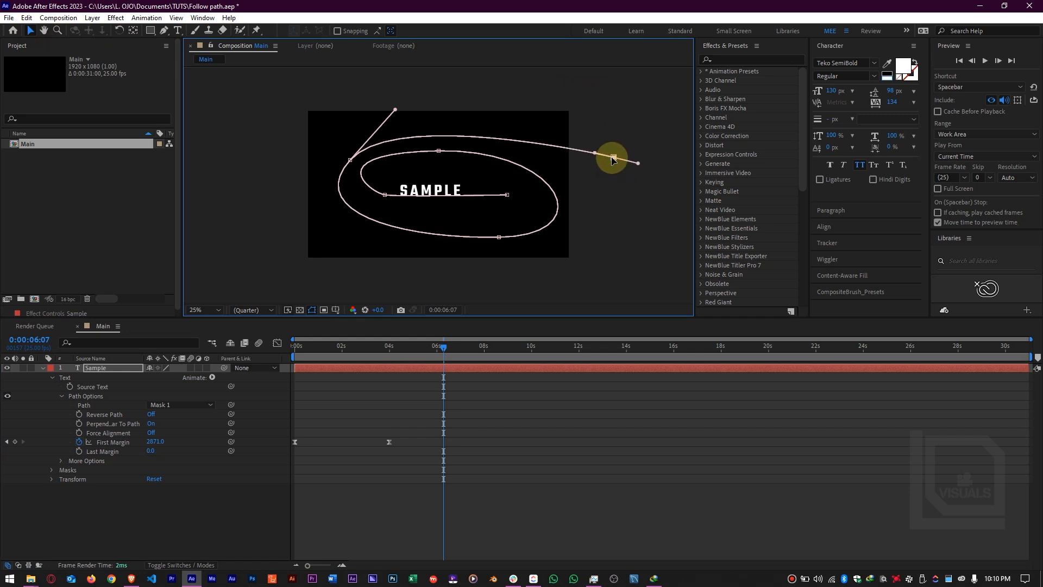
pyautogui.scroll(2, 483, 206)
pyautogui.moveTo(407, 171); pyautogui.dragTo(544, 247)
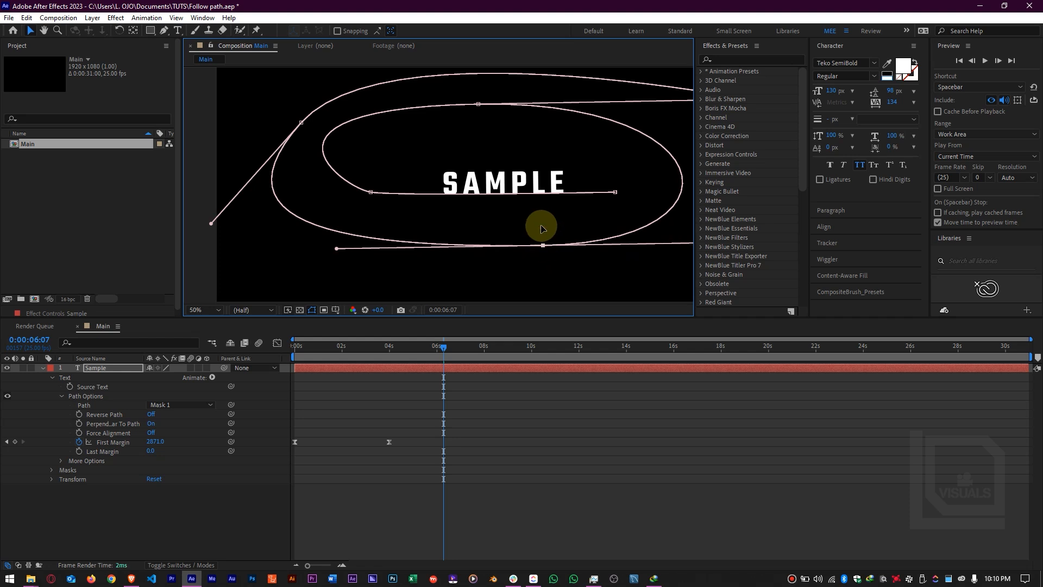
pyautogui.moveTo(212, 226); pyautogui.dragTo(232, 221)
pyautogui.press(',')
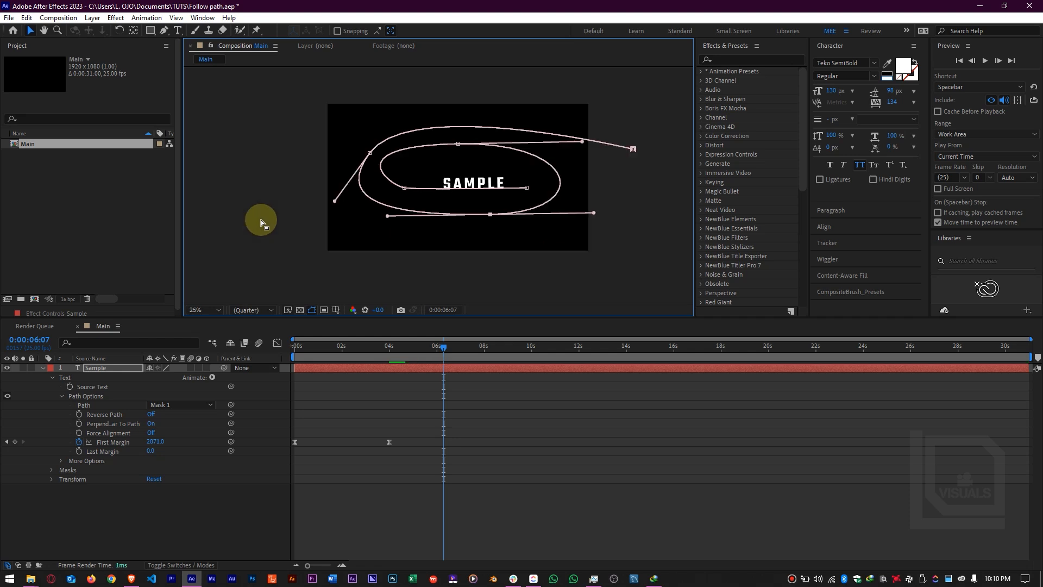
# Step: Smooth the spiral by shortening both handles of the inner loop's upper vertex and refining the curves at the two left vertices
pyautogui.moveTo(580, 142)
pyautogui.mouseDown()
pyautogui.moveTo(556, 151)
pyautogui.moveTo(570, 142)
pyautogui.mouseUp()
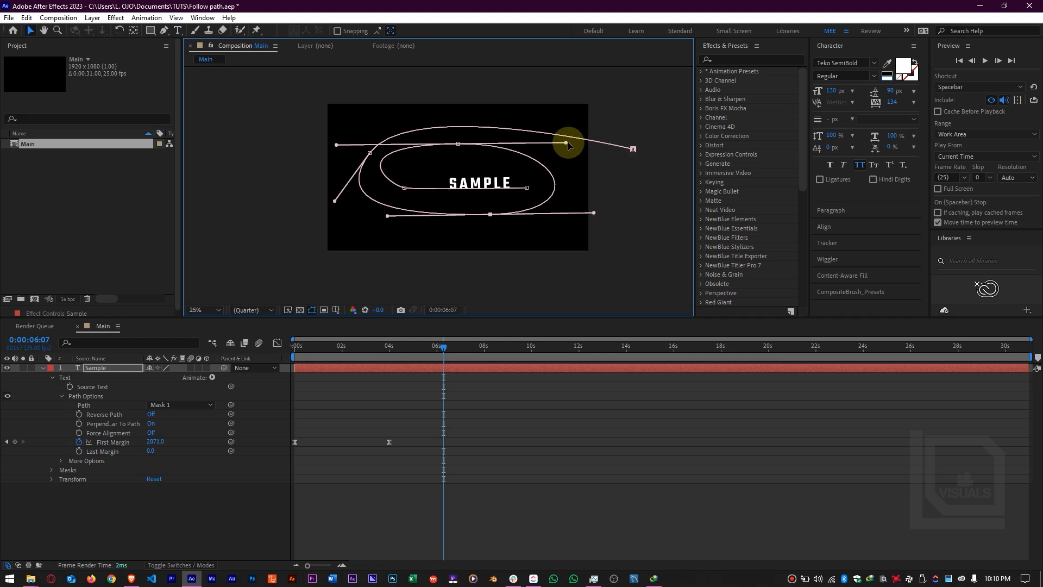
pyautogui.click(458, 143)
pyautogui.moveTo(338, 145); pyautogui.dragTo(357, 143)
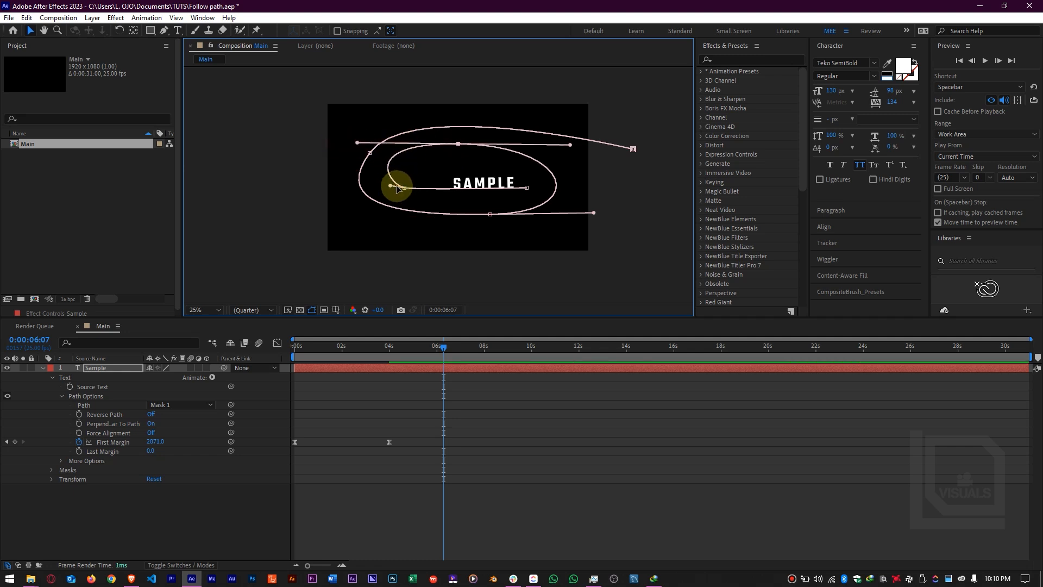
pyautogui.moveTo(404, 187); pyautogui.dragTo(370, 154)
pyautogui.moveTo(370, 154); pyautogui.dragTo(344, 198)
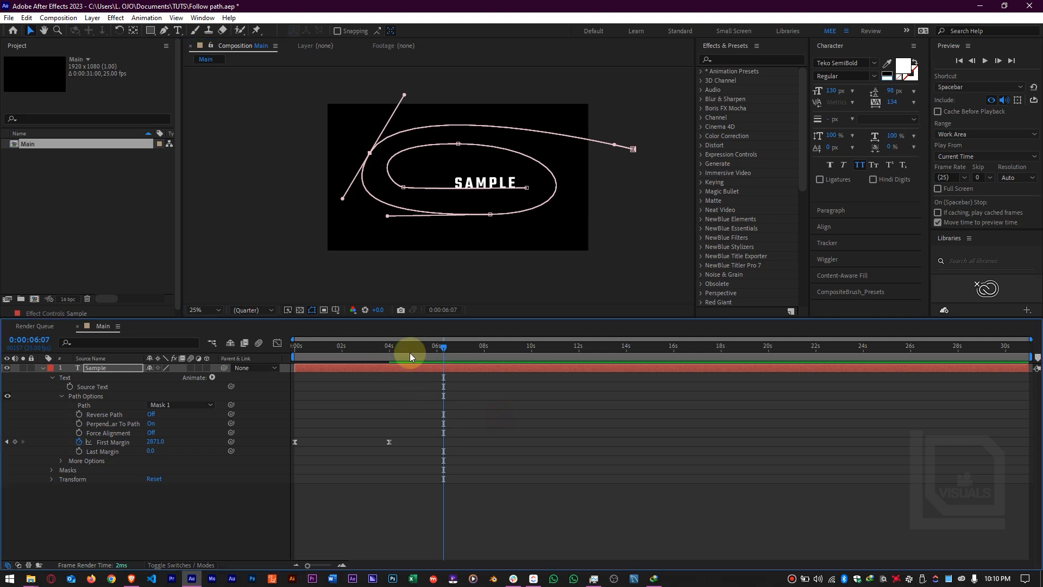
# Step: Set the First Margin keyframe at 4 seconds to 2697, recentring the text on the reshaped path
pyautogui.click(385, 335)
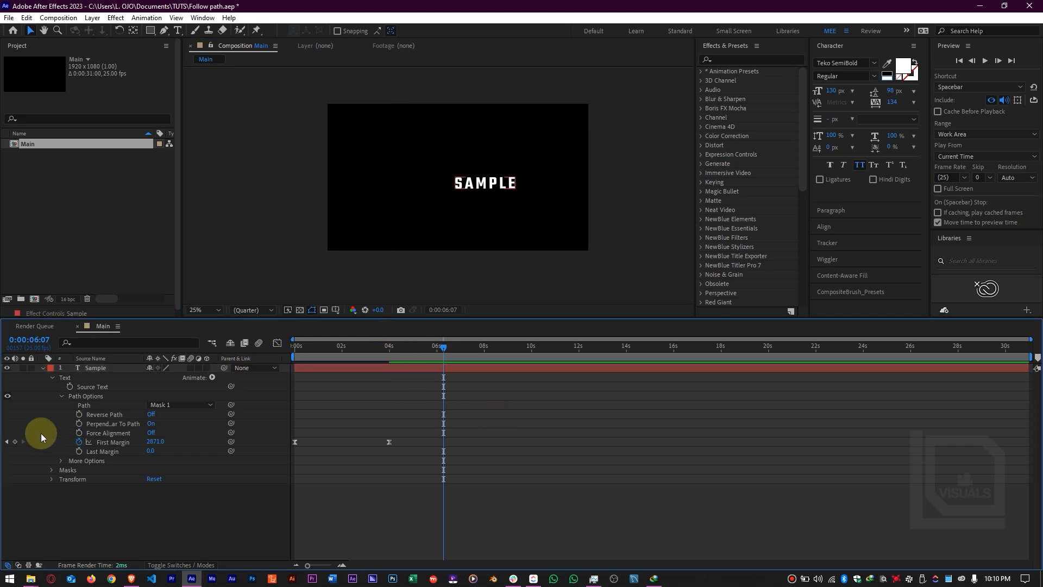
pyautogui.click(6, 442)
pyautogui.click(546, 191)
pyautogui.click(380, 337)
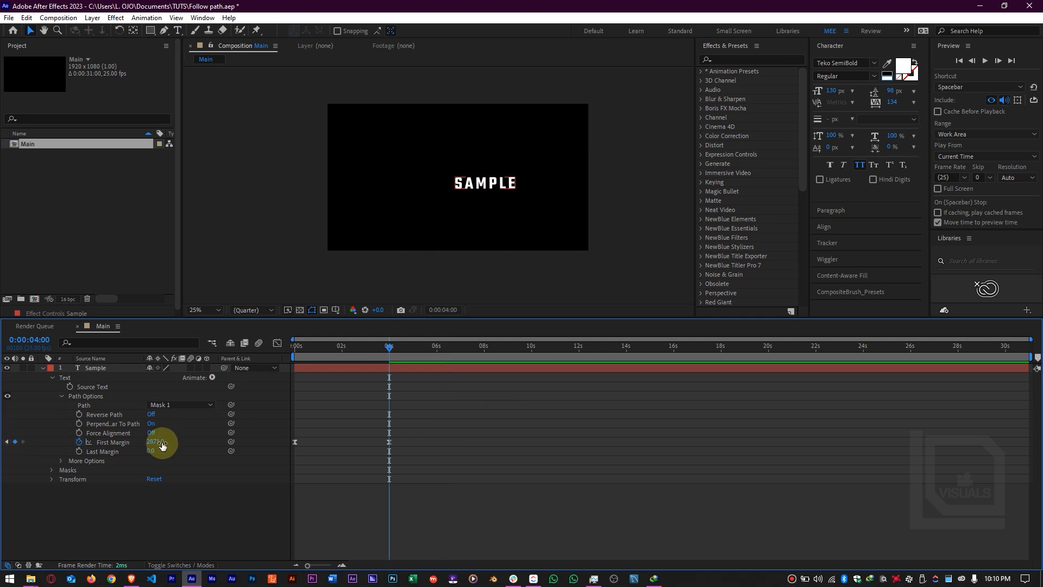
pyautogui.click(69, 442)
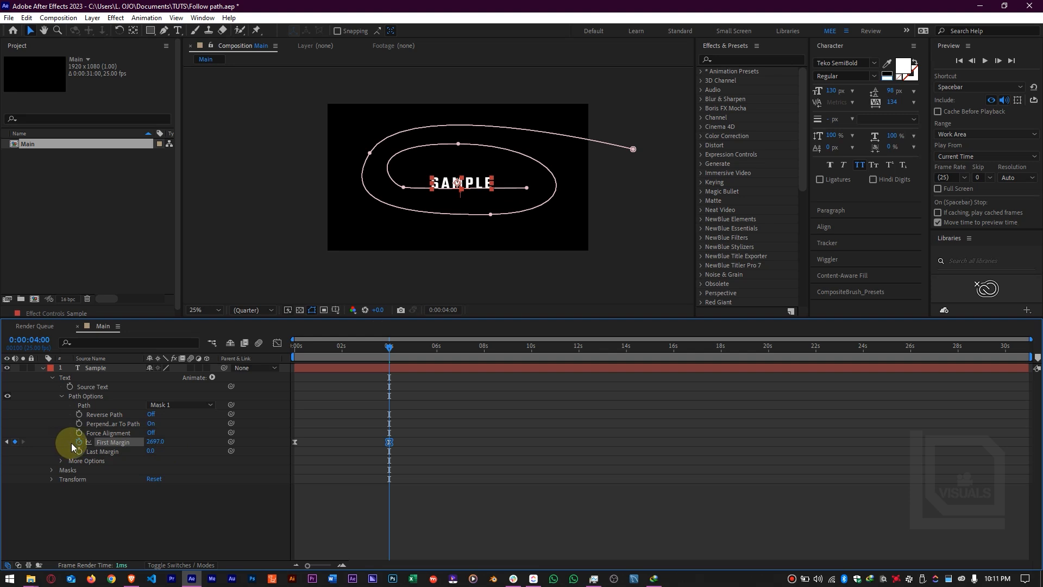
pyautogui.click(433, 474)
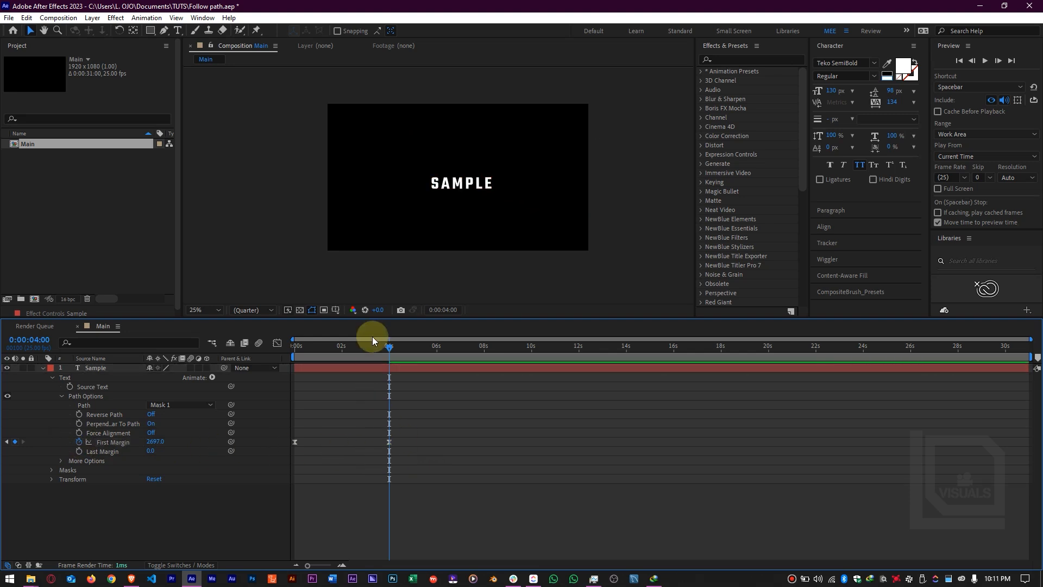
# Step: Preview the text moving along the reshaped spiral from the start of the composition
pyautogui.moveTo(378, 350); pyautogui.dragTo(255, 376)
pyautogui.press('space')
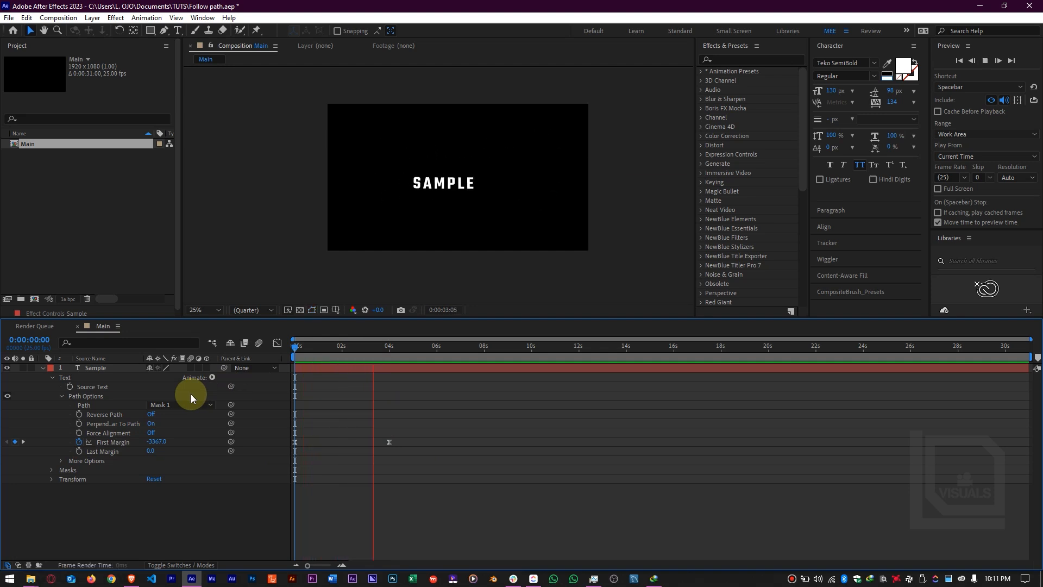
pyautogui.press('space')
# Step: Simplify the mask path into a single curve by deleting its bottom vertex and the inner loop's upper vertex
pyautogui.click(436, 368)
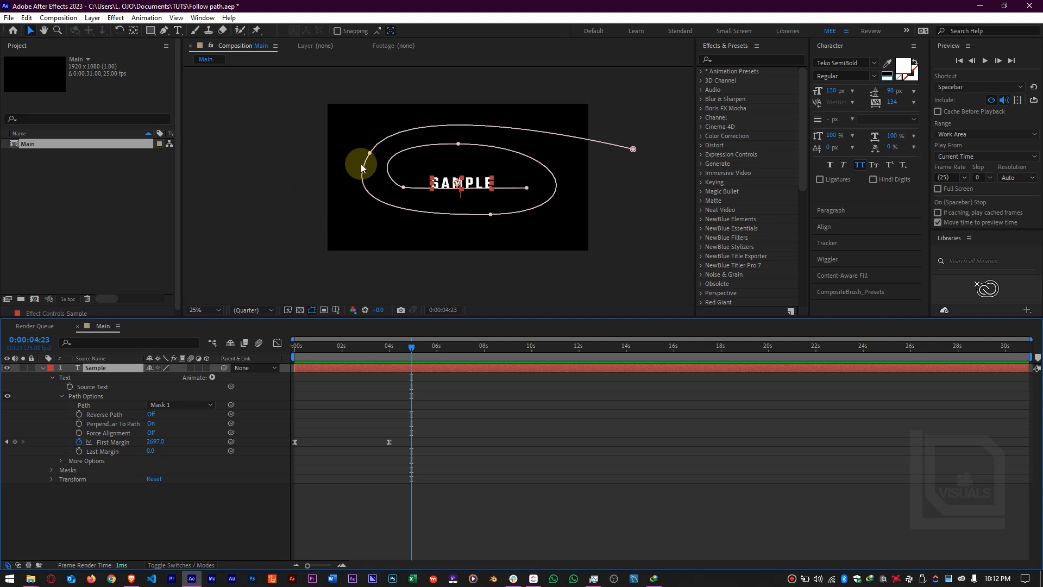
pyautogui.click(491, 218)
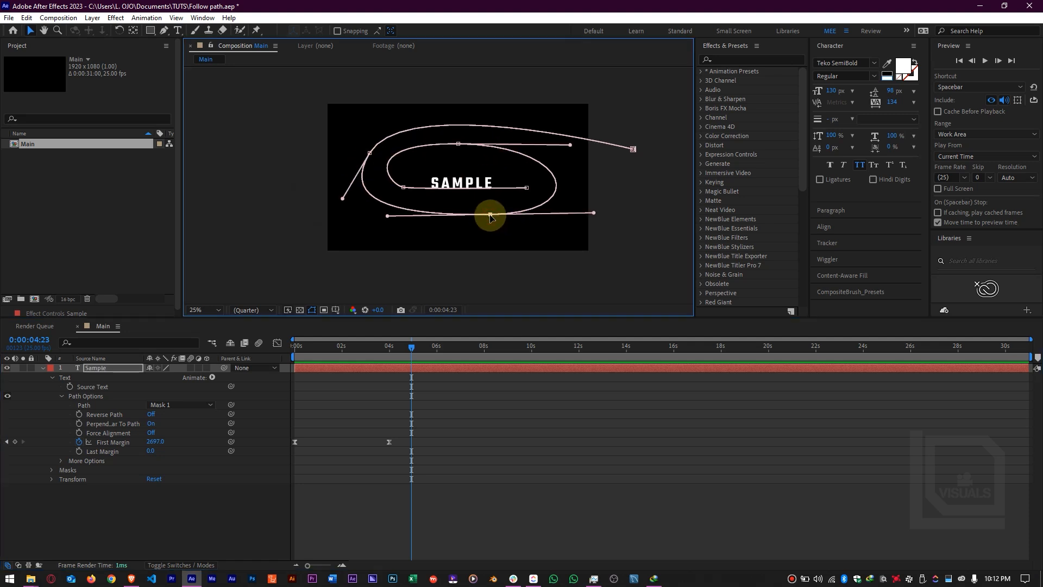
pyautogui.press('Delete')
pyautogui.click(458, 145)
pyautogui.press('Delete')
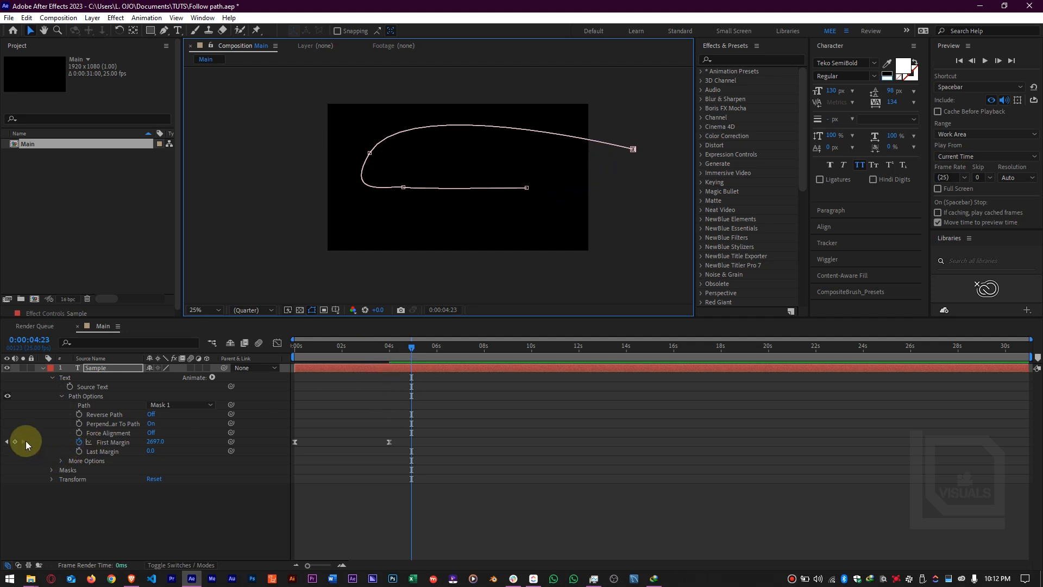
# Step: Set the First Margin keyframe at 4 seconds to 1245, centring the text on the shortened path
pyautogui.click(7, 441)
pyautogui.moveTo(160, 447); pyautogui.dragTo(77, 456)
pyautogui.click(475, 476)
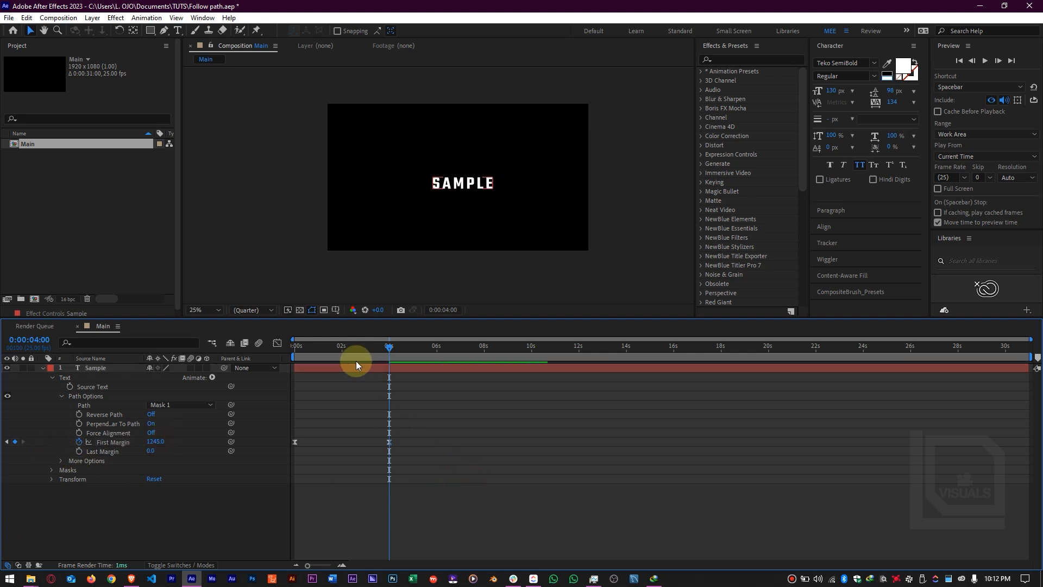
# Step: Preview the text animation along the simplified path from the start of the composition
pyautogui.press('Home')
pyautogui.press('space')
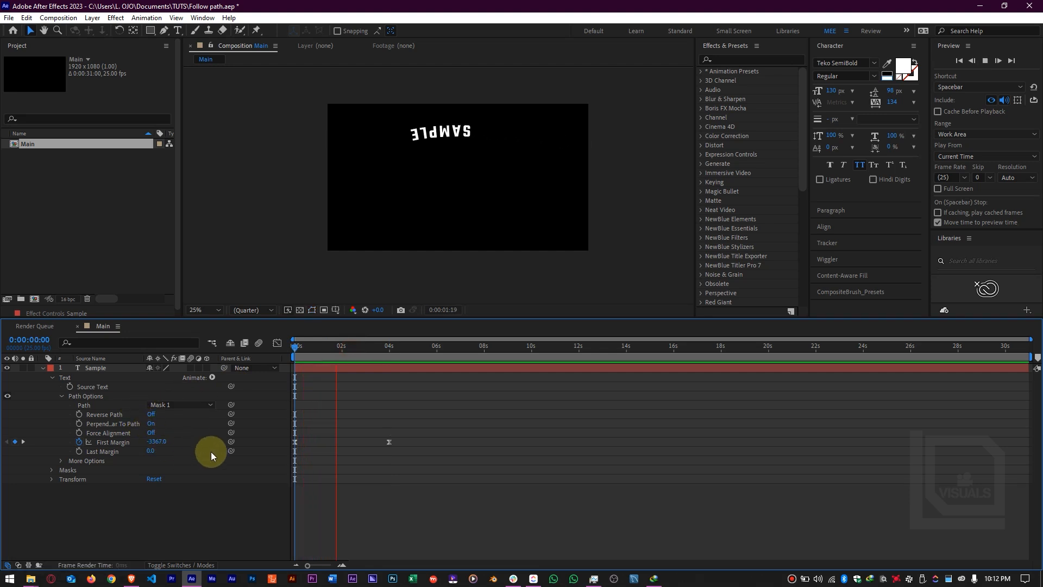
pyautogui.press('space')
# Step: Set the First Margin keyframe at 0 seconds to -1731, placing the text just outside the frame at the path's start
pyautogui.moveTo(331, 353); pyautogui.dragTo(256, 375)
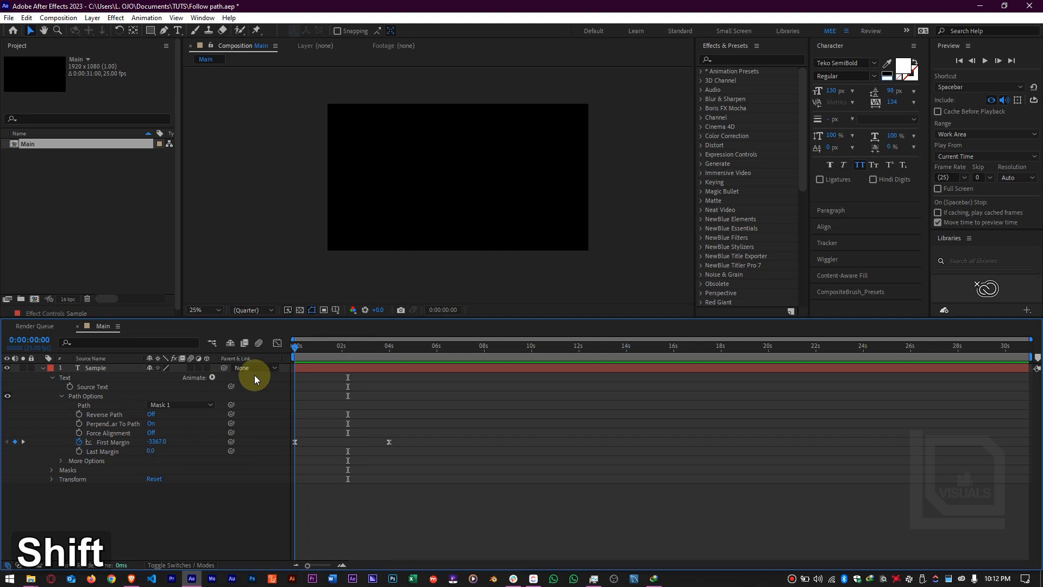
pyautogui.moveTo(312, 422); pyautogui.dragTo(282, 451)
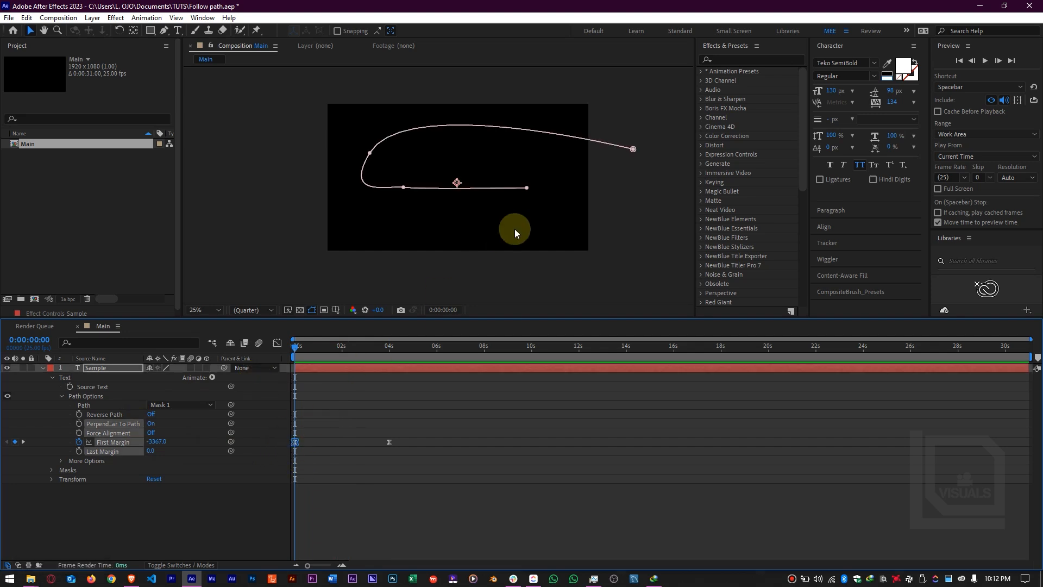
pyautogui.scroll(-1, 514, 229)
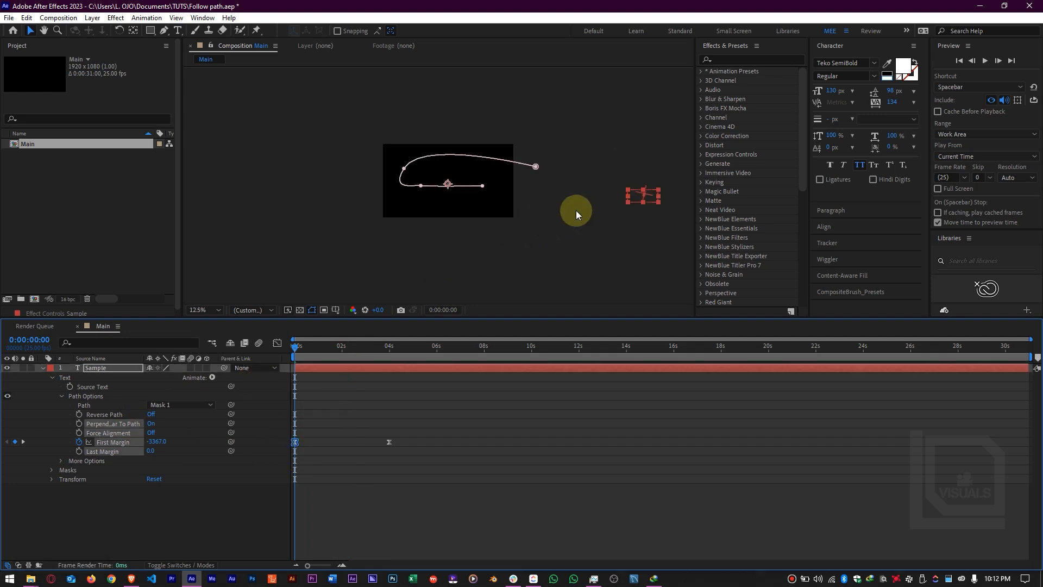
pyautogui.click(172, 447)
pyautogui.moveTo(156, 441); pyautogui.dragTo(987, 382)
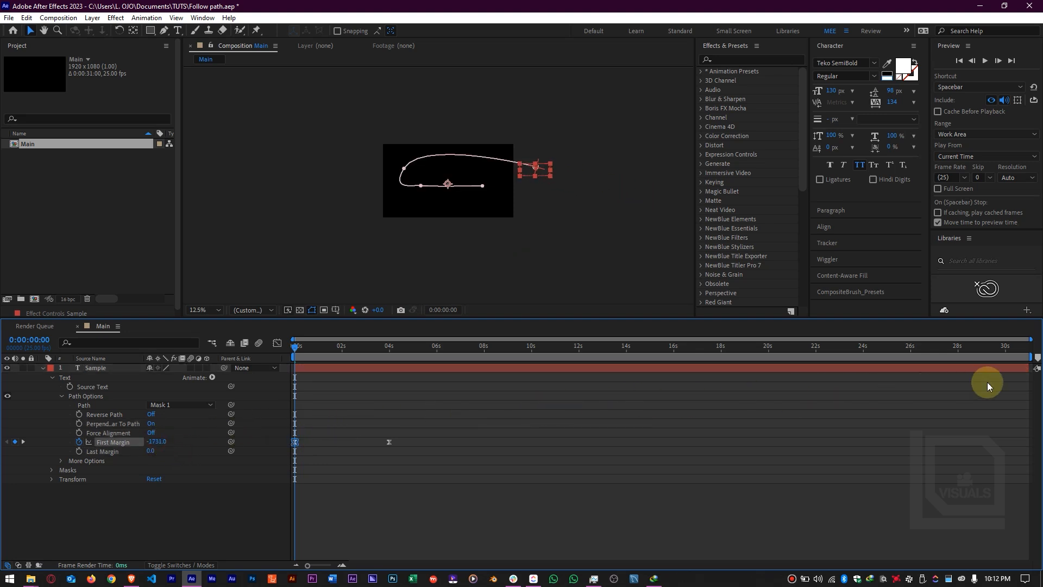
pyautogui.click(375, 507)
# Step: Play back the animation to check the text's entry timing with the adjusted start position
pyautogui.scroll(1, 454, 195)
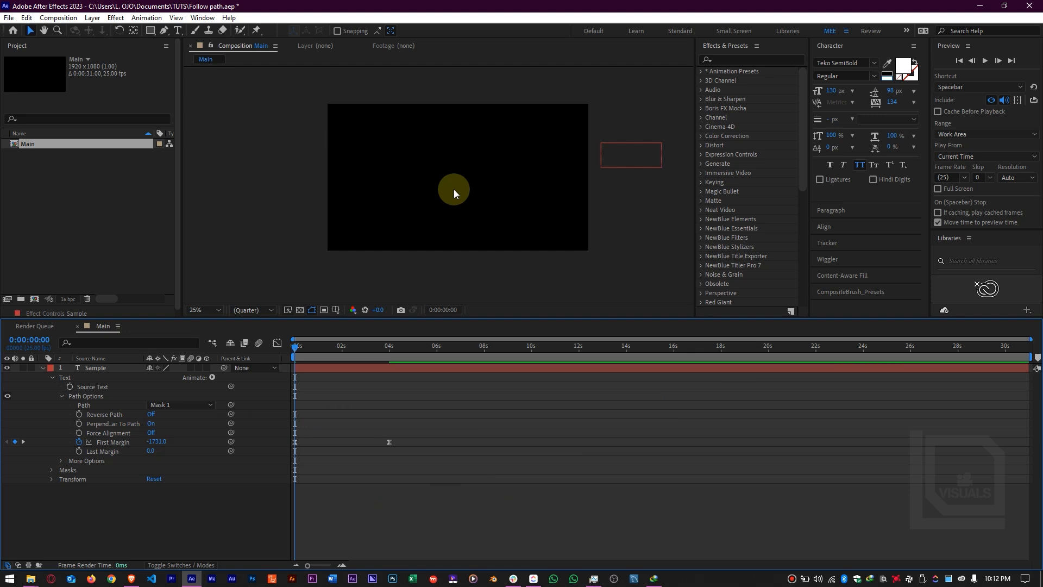
pyautogui.press('space')
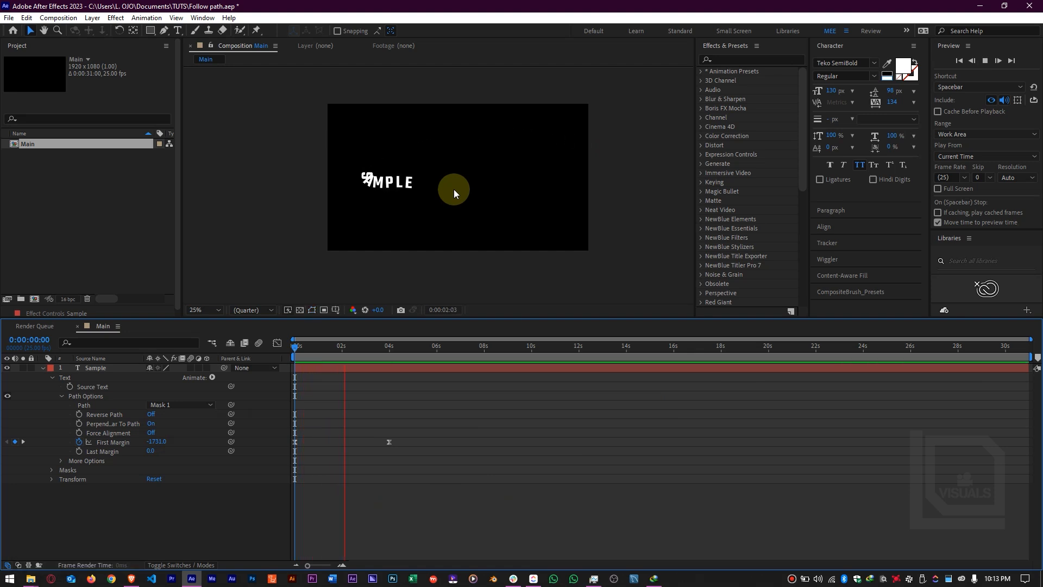
pyautogui.press('space')
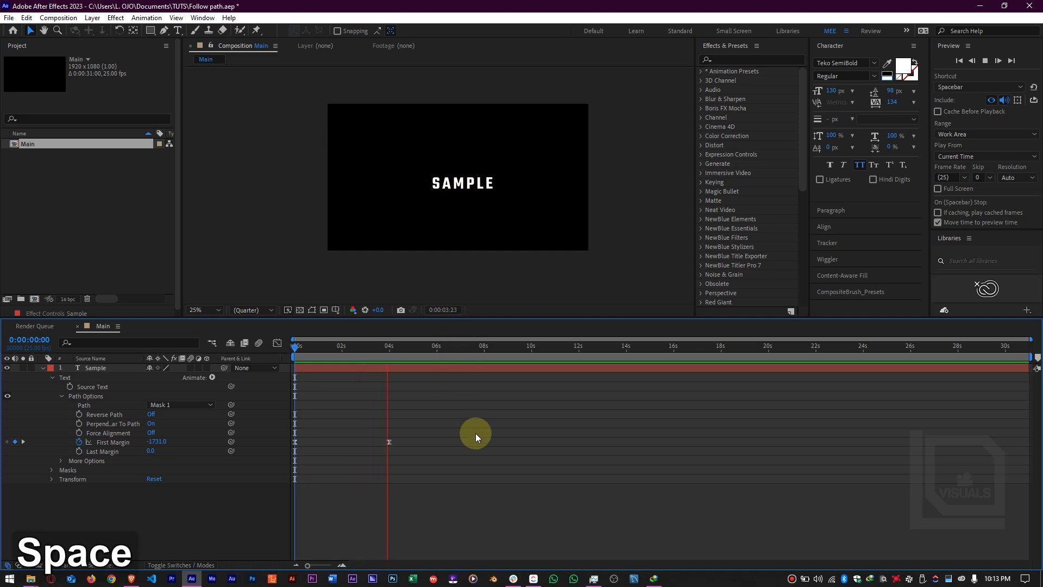
# Step: Add a Tracking animator to the text layer and keyframe its Tracking Amount at 0 at 0:00:02:19
pyautogui.click(213, 379)
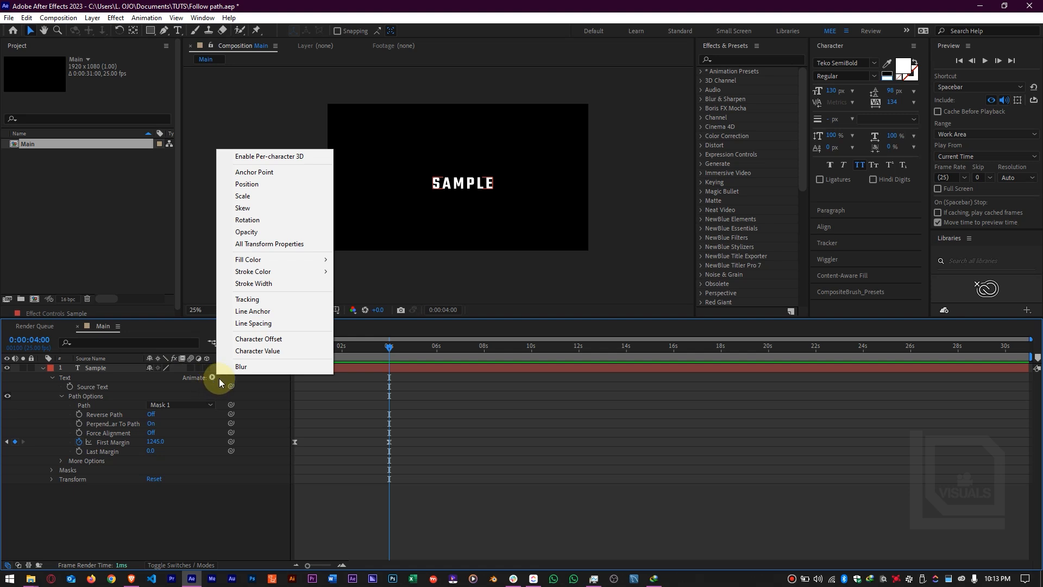
pyautogui.click(249, 300)
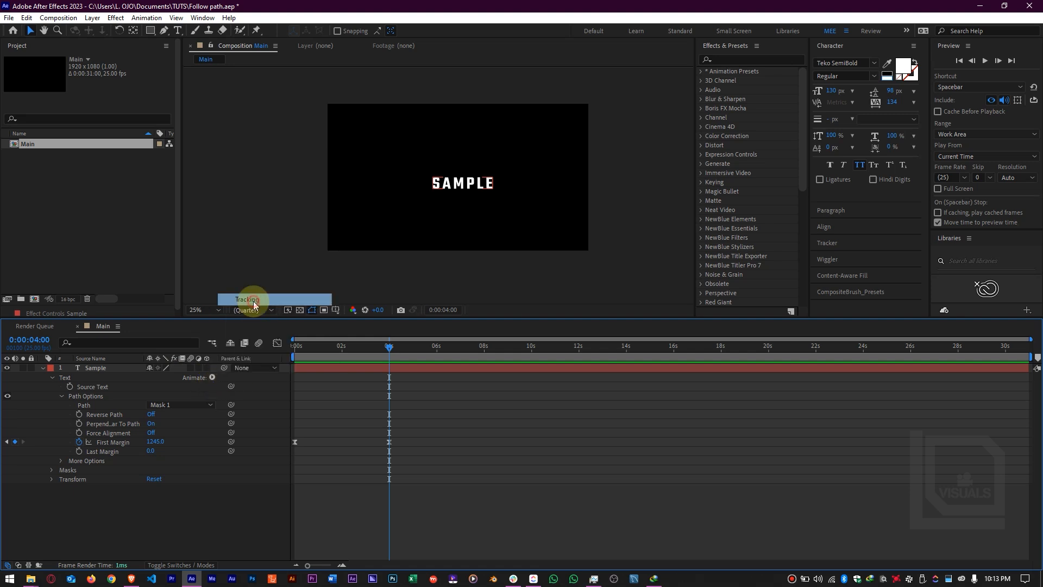
pyautogui.click(477, 448)
pyautogui.moveTo(357, 348)
pyautogui.mouseDown()
pyautogui.moveTo(343, 349)
pyautogui.moveTo(361, 356)
pyautogui.mouseUp()
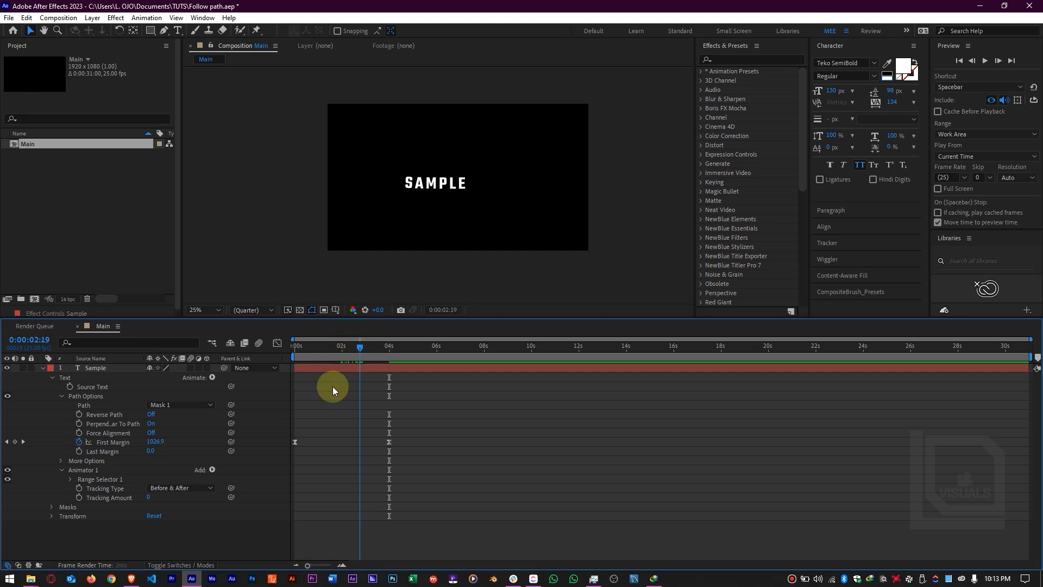
pyautogui.click(79, 498)
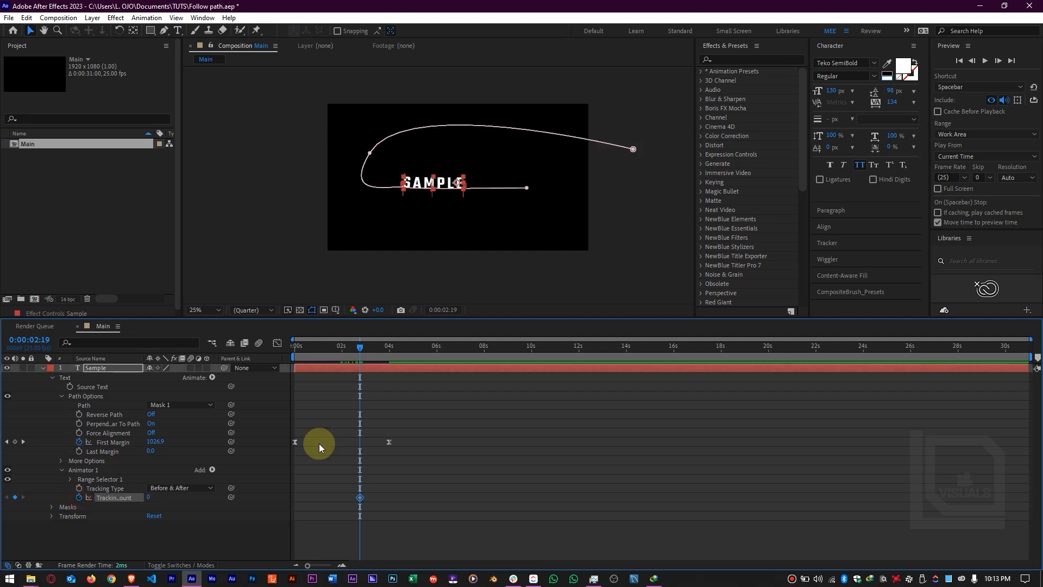
# Step: Keyframe the Tracking Amount at 27 at 0:00:06:23 to spread the letters apart
pyautogui.moveTo(433, 359); pyautogui.dragTo(460, 359)
pyautogui.moveTo(149, 495); pyautogui.dragTo(165, 495)
pyautogui.click(579, 421)
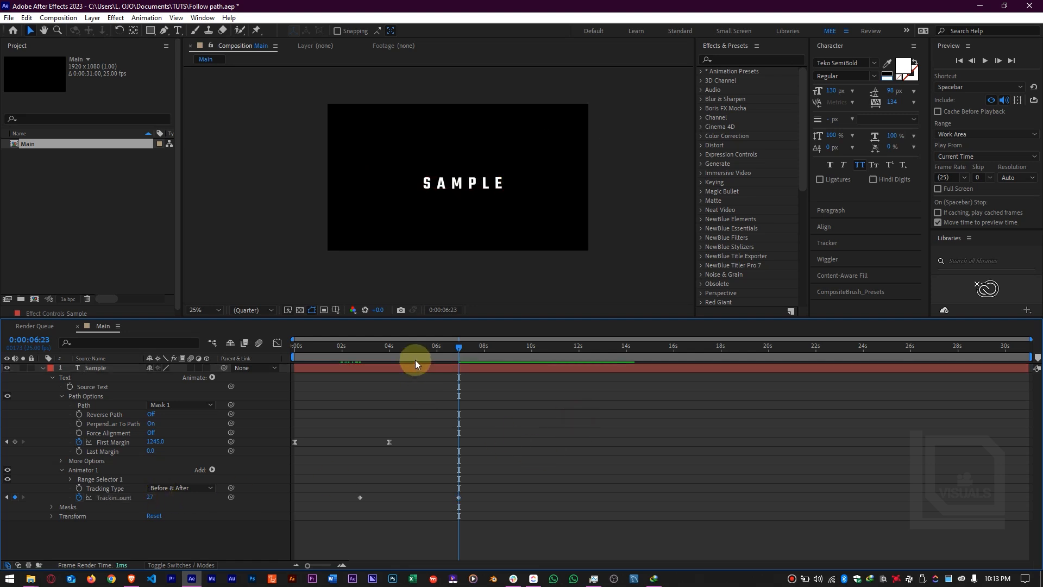
# Step: Preview the path animation together with the letter-spacing change from the start of the composition
pyautogui.press('Home')
pyautogui.press('space')
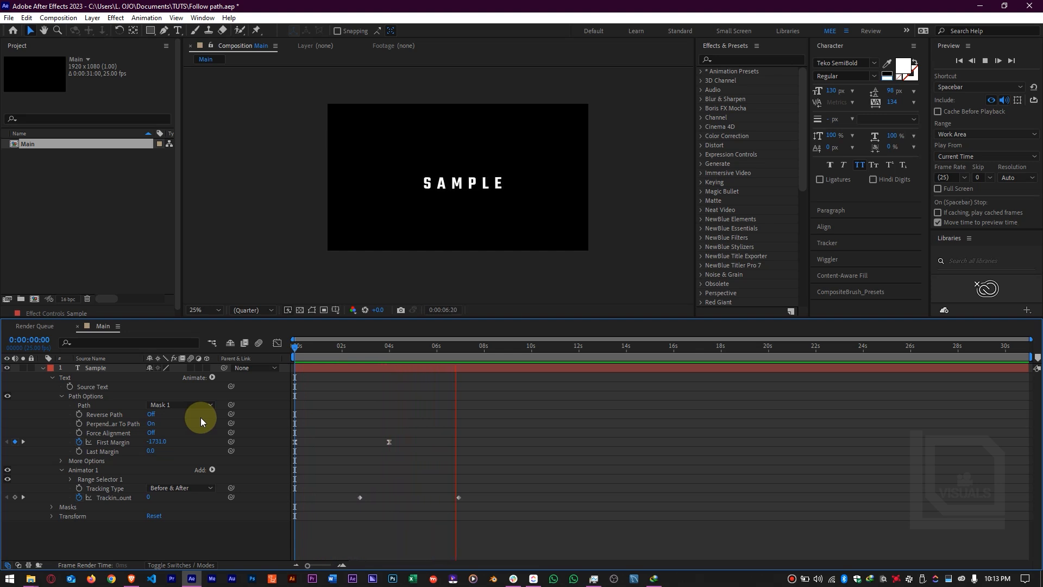
pyautogui.press('space')
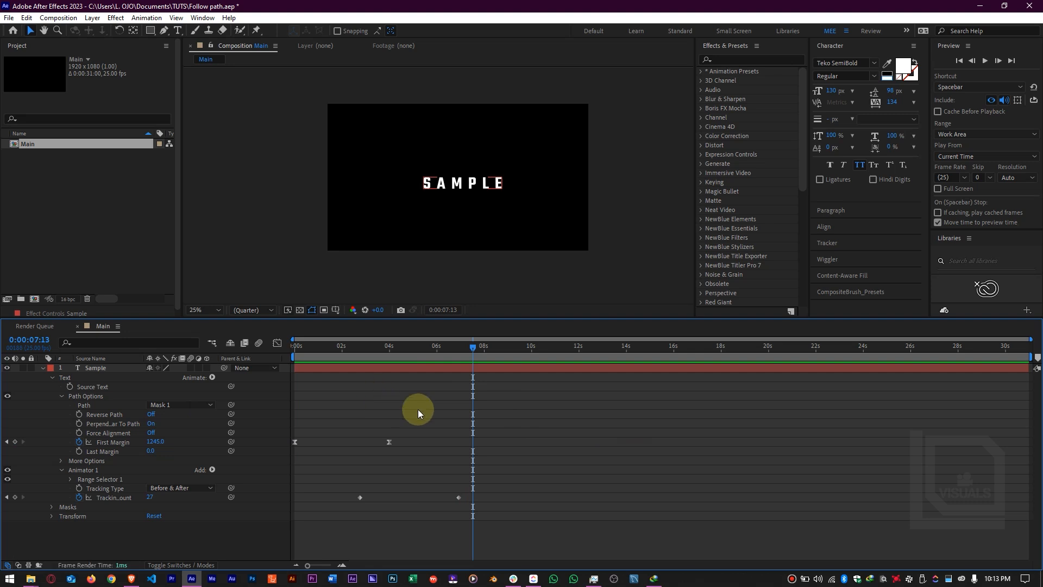
# Step: Compress all First Margin and Tracking Amount keyframes proportionally so the last one lands at 0:00:03:23, and return to the composition's start
pyautogui.moveTo(665, 391); pyautogui.dragTo(368, 530)
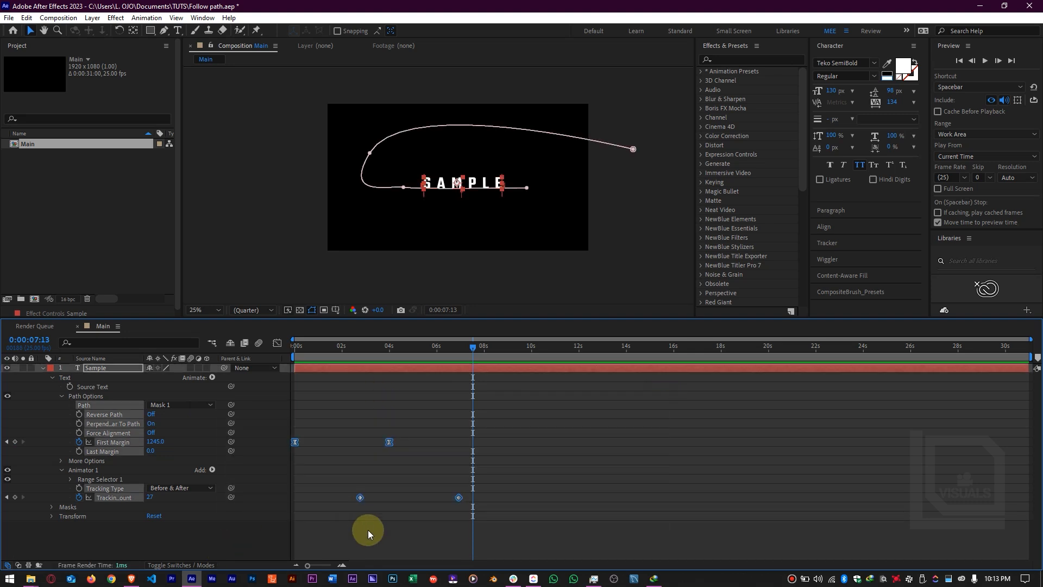
pyautogui.keyDown('alt'); pyautogui.moveTo(459, 497); pyautogui.dragTo(396, 498); pyautogui.keyUp('alt')
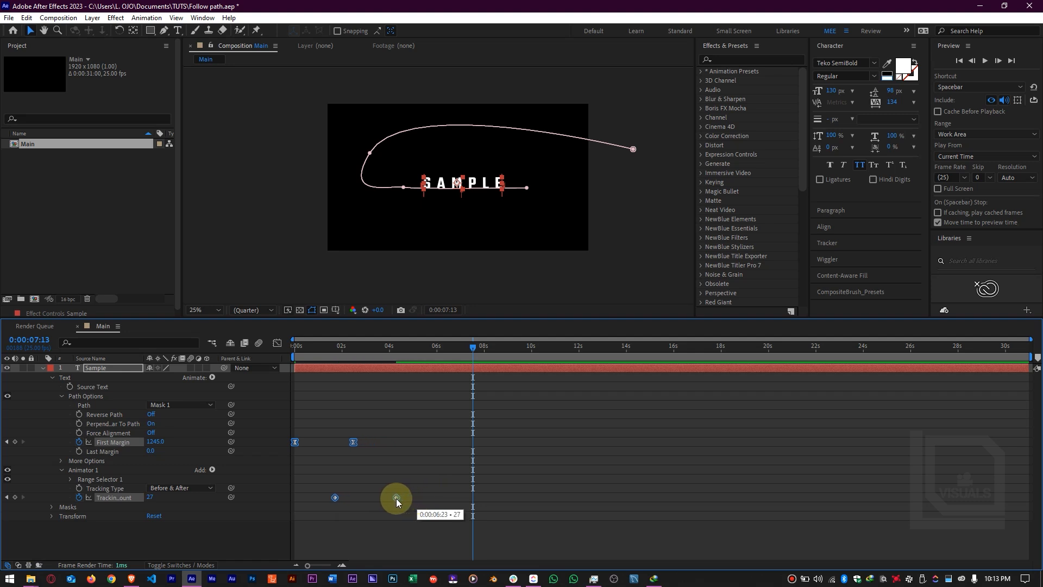
pyautogui.moveTo(418, 404); pyautogui.dragTo(268, 522)
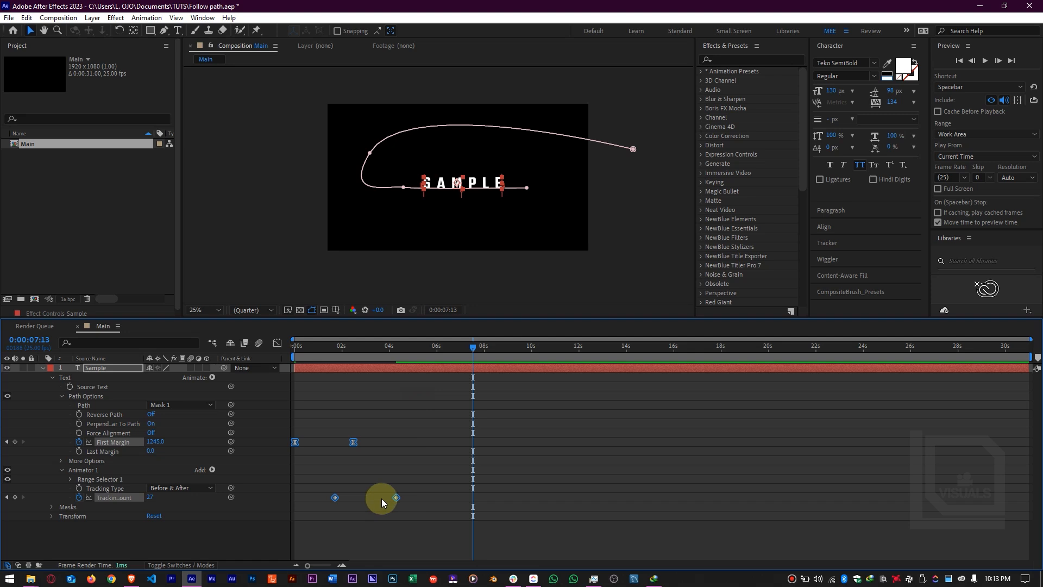
pyautogui.press('alt')
pyautogui.moveTo(396, 497); pyautogui.dragTo(388, 497)
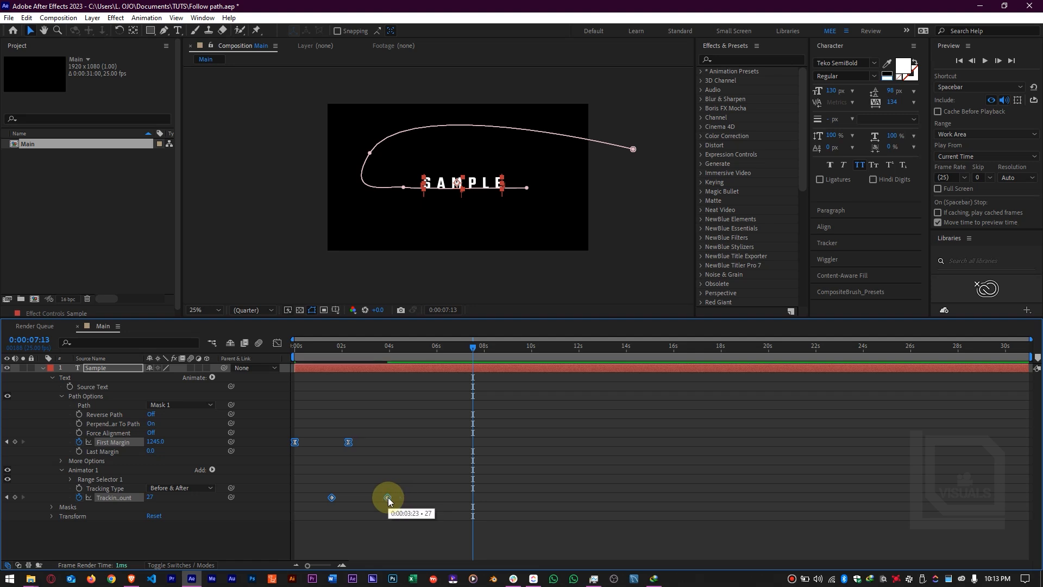
pyautogui.click(444, 427)
pyautogui.press('Home')
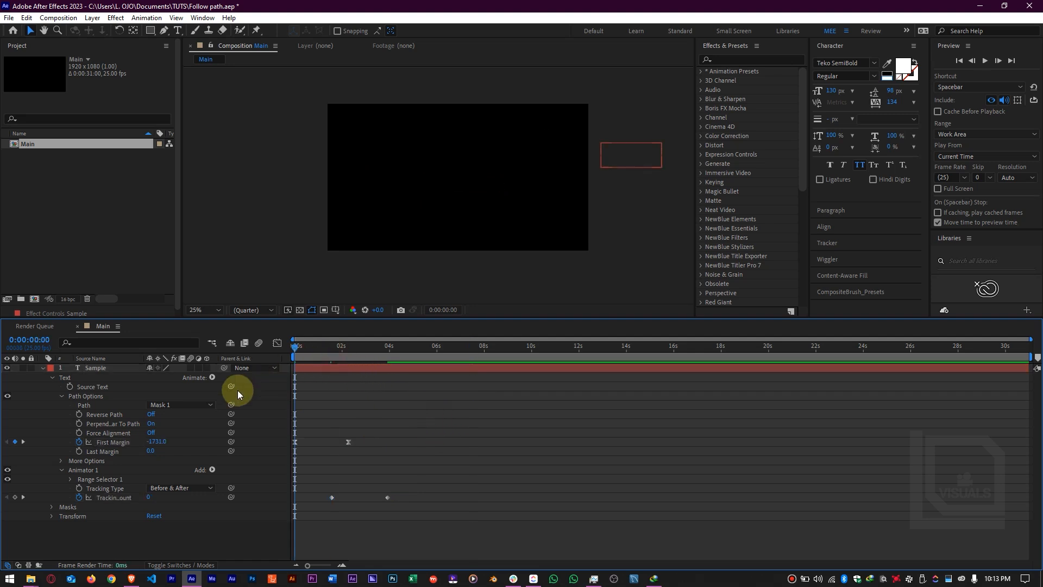
# Step: Move the first Tracking Amount keyframe to the composition's start and preview the resulting letter-spacing animation
pyautogui.press('space')
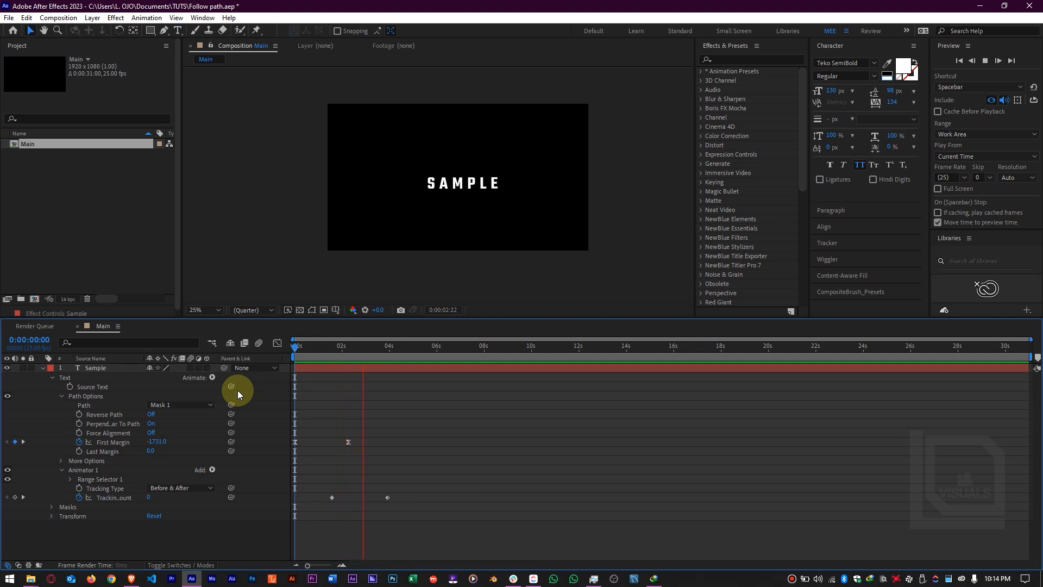
pyautogui.press('space')
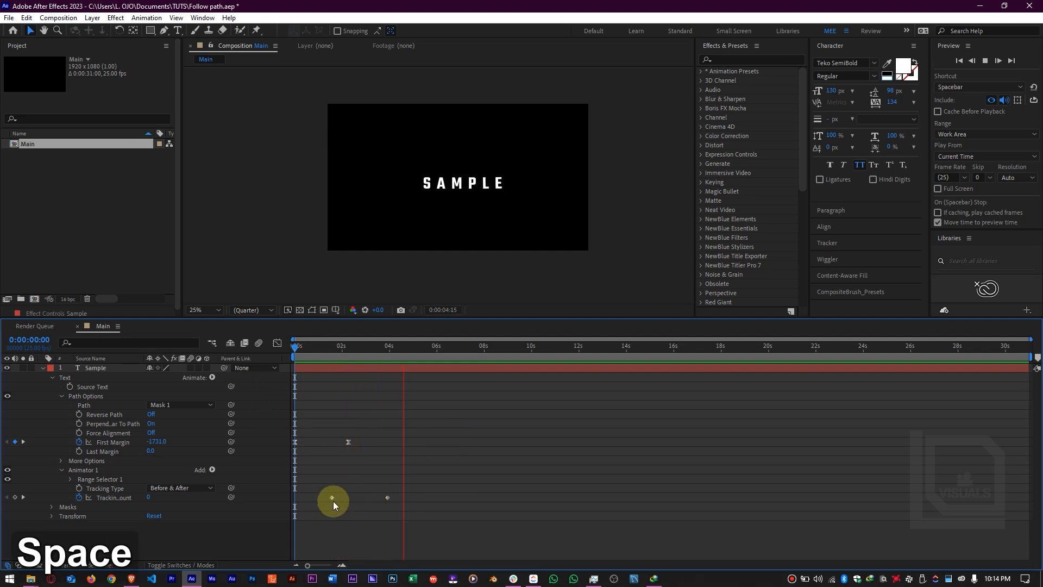
pyautogui.moveTo(332, 497); pyautogui.dragTo(297, 501)
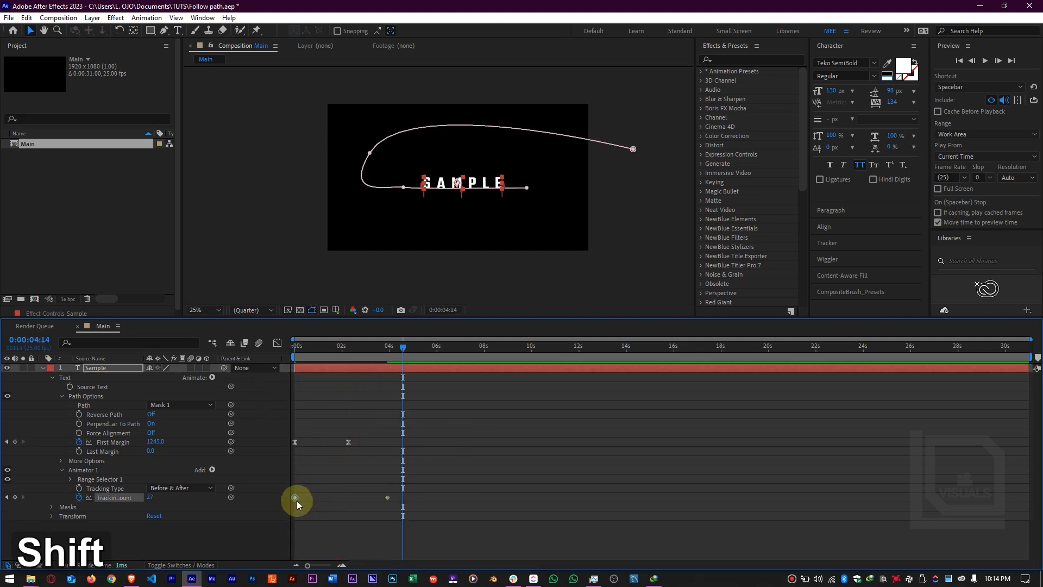
pyautogui.click(307, 362)
pyautogui.press('space')
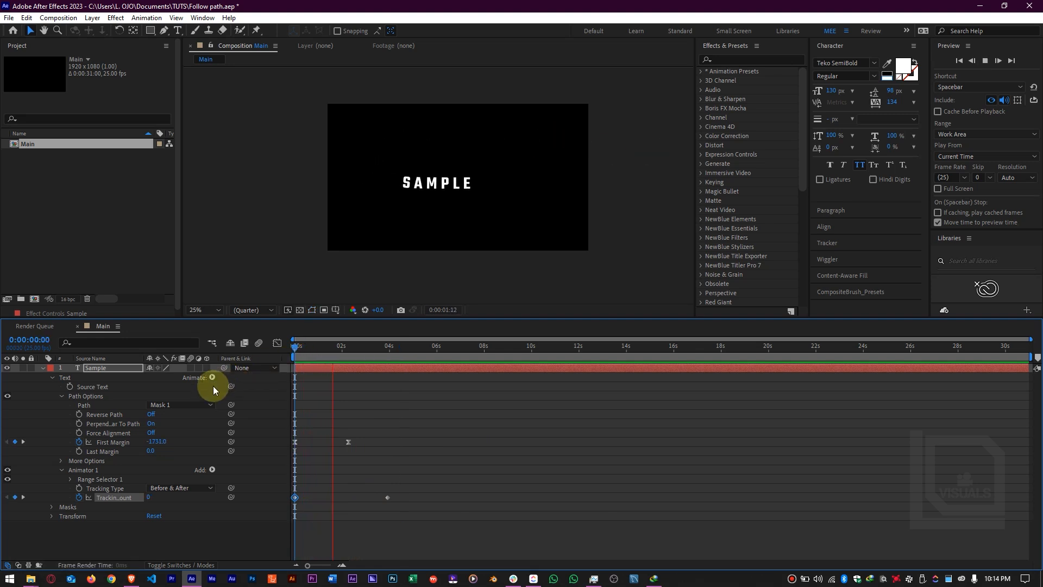
pyautogui.press('space')
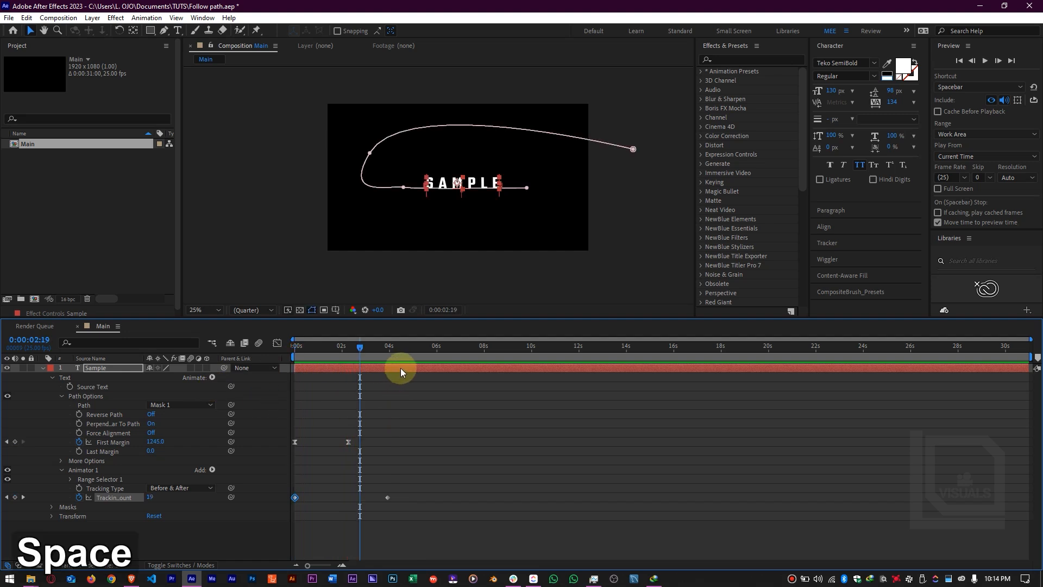
# Step: Reshape the mask path's bend by shortening the lower handle of its upper-left point and moving that point slightly up and inward
pyautogui.press('.')
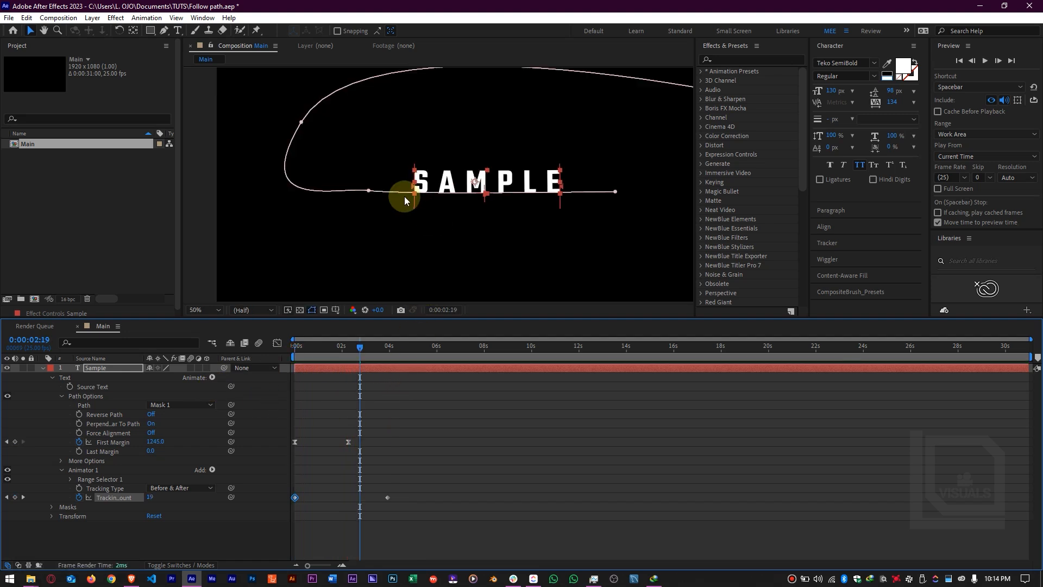
pyautogui.click(369, 191)
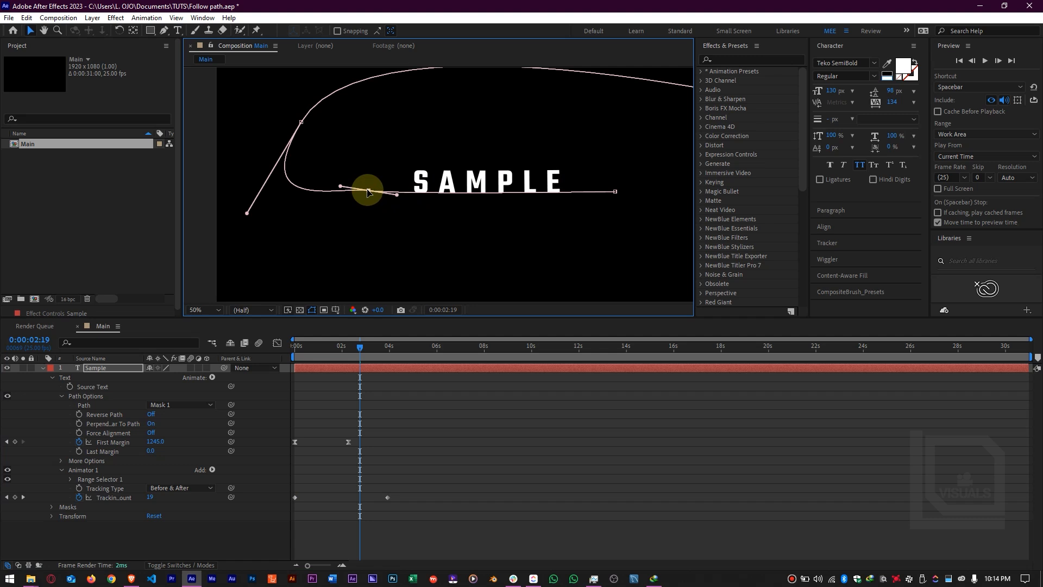
pyautogui.moveTo(247, 216); pyautogui.dragTo(278, 159)
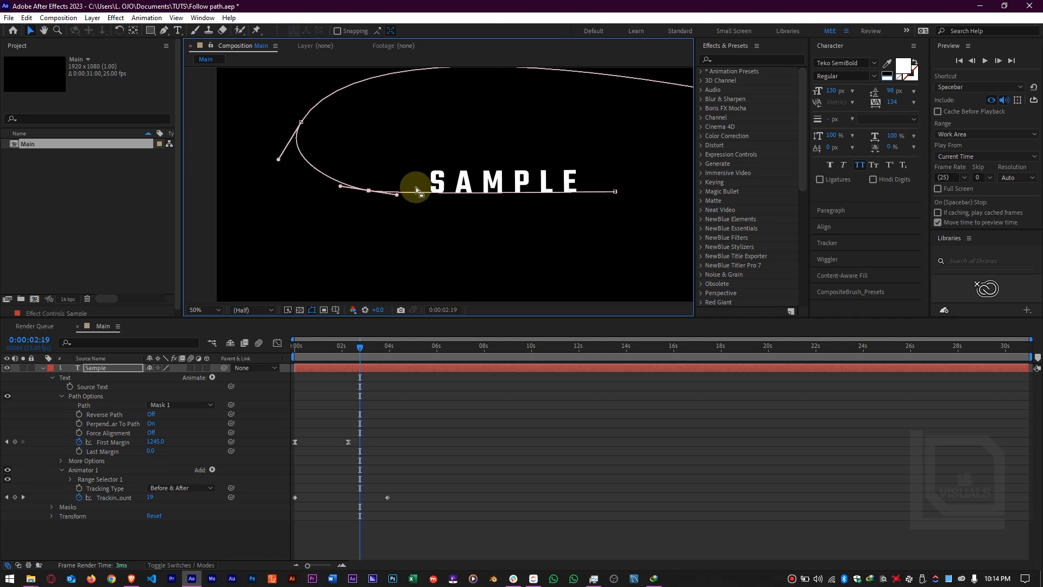
pyautogui.scroll(-2, 415, 187)
pyautogui.moveTo(369, 154)
pyautogui.mouseDown()
pyautogui.moveTo(374, 142)
pyautogui.moveTo(361, 171)
pyautogui.mouseUp()
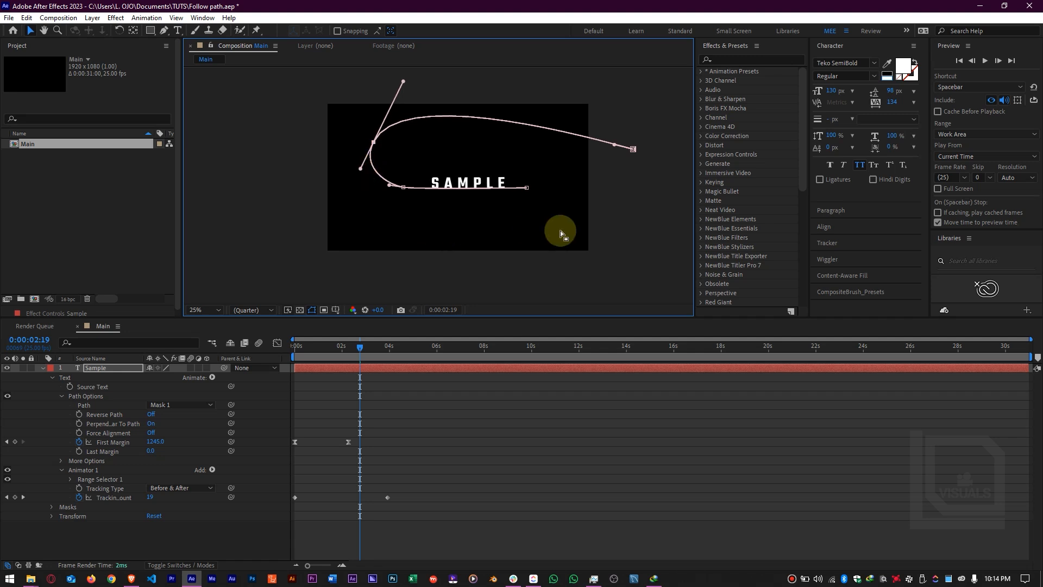
# Step: Preview the text moving along the reshaped path from the start of the composition
pyautogui.click(379, 388)
pyautogui.click(361, 355)
pyautogui.moveTo(361, 355); pyautogui.dragTo(268, 365)
pyautogui.press('space')
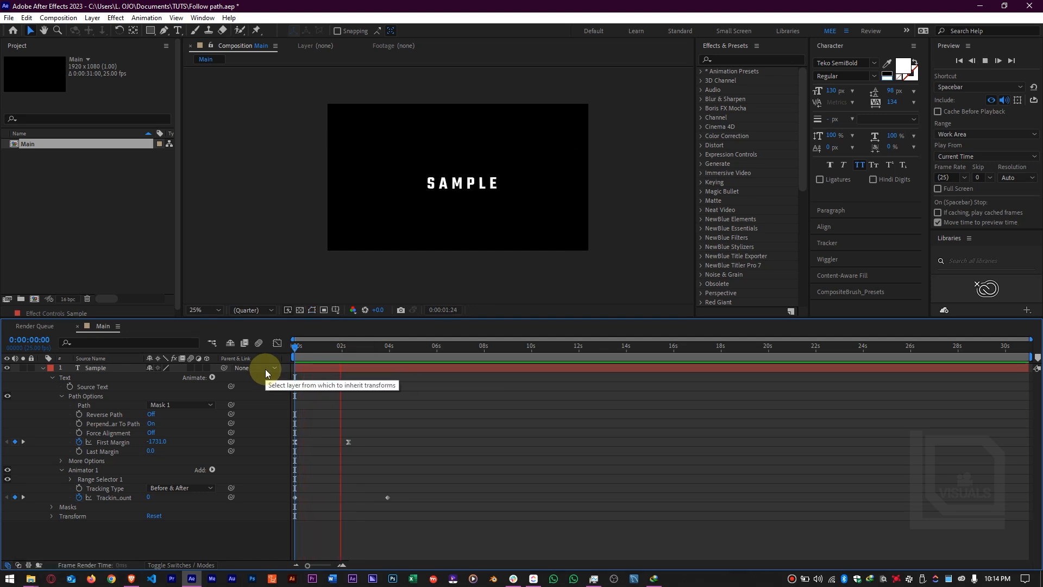
pyautogui.press('space')
# Step: Sharpen the easing between the two First Margin keyframes in the graph editor, raising the early speed peak to about 5000 units/sec
pyautogui.moveTo(427, 413); pyautogui.dragTo(279, 455)
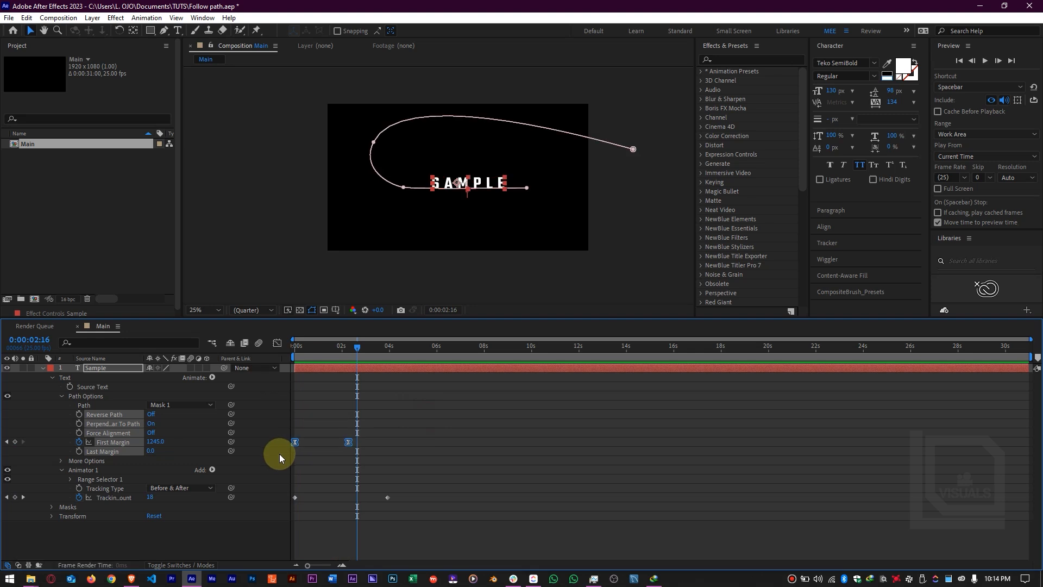
pyautogui.click(280, 344)
pyautogui.moveTo(420, 449); pyautogui.dragTo(229, 551)
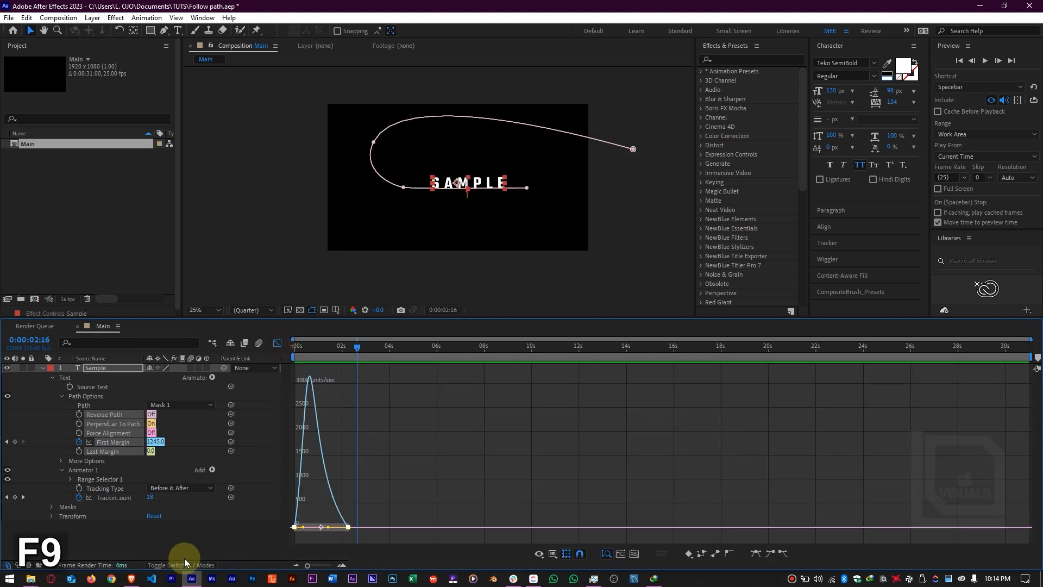
pyautogui.press('F9')
pyautogui.moveTo(491, 459); pyautogui.dragTo(258, 530)
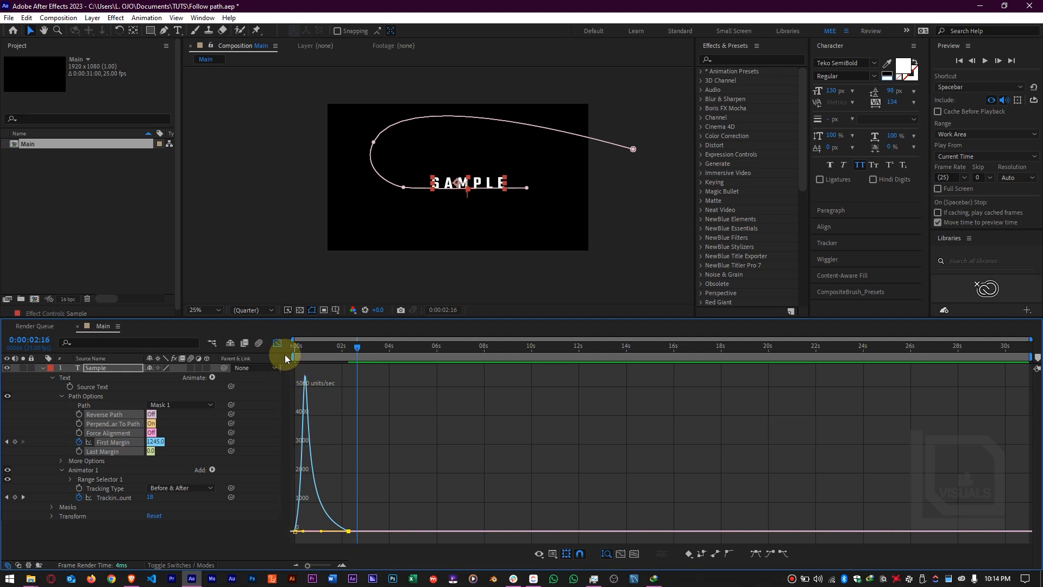
pyautogui.hotkey('shift', 'F3')
pyautogui.click(520, 455)
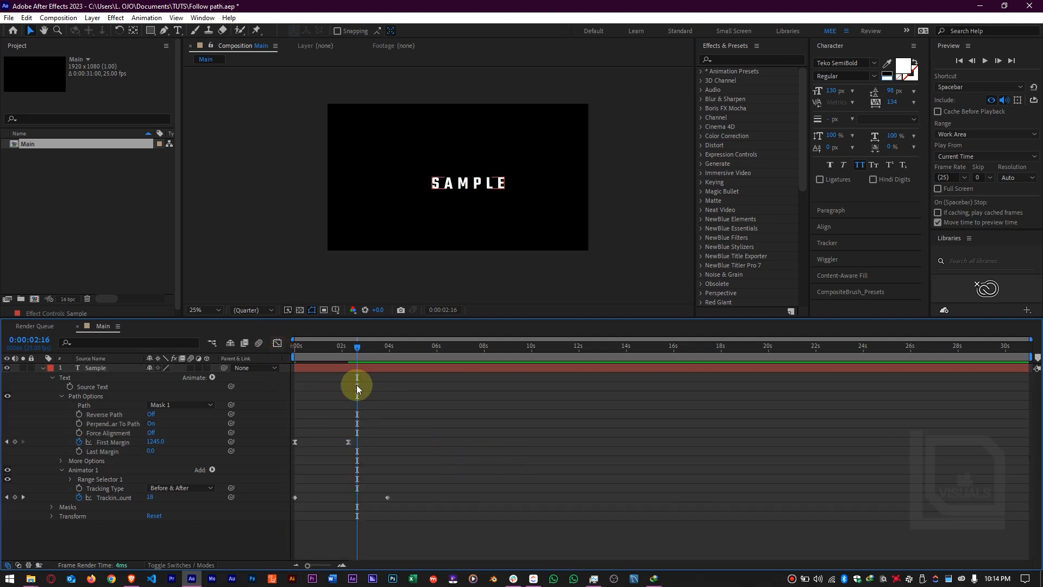
# Step: Preview the sharper easing from the composition's start and scrub through the final text position
pyautogui.press('Home')
pyautogui.press('space')
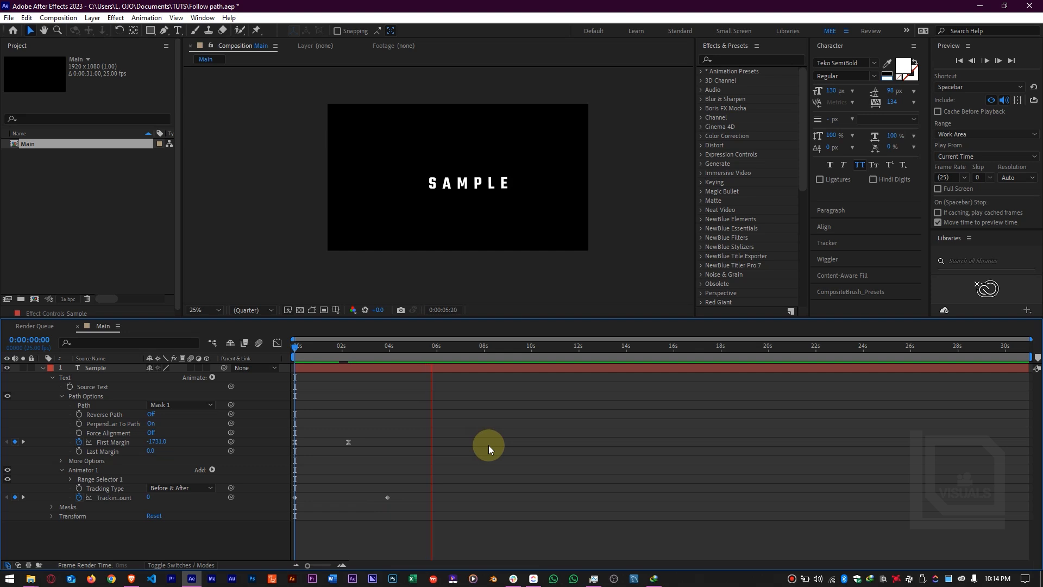
pyautogui.press('space')
pyautogui.moveTo(322, 363); pyautogui.dragTo(425, 372)
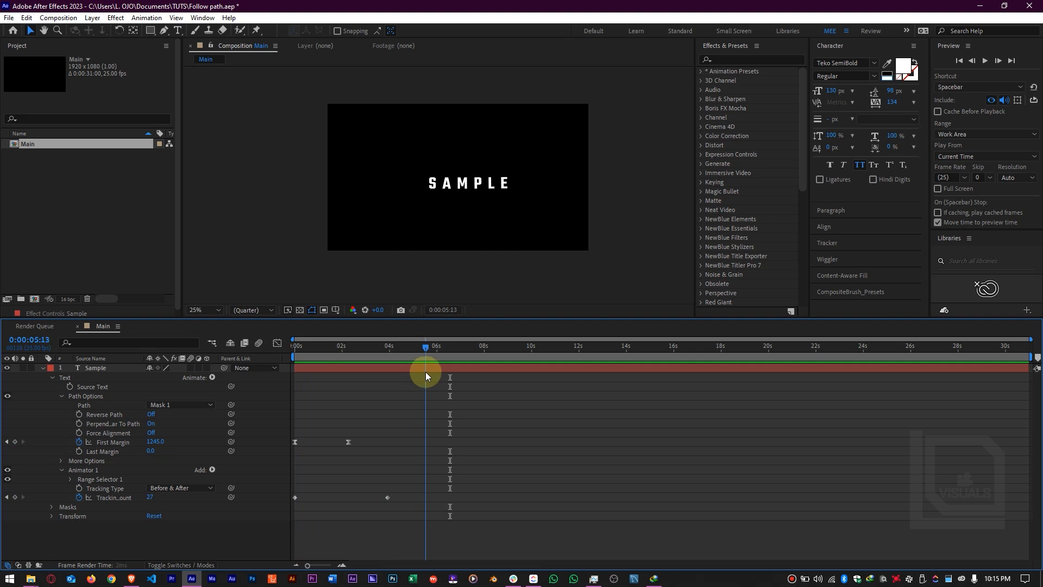
# Step: Set the First Margin keyframe at 0:00:02:07 to 1201 to center the text horizontally
pyautogui.click(6, 443)
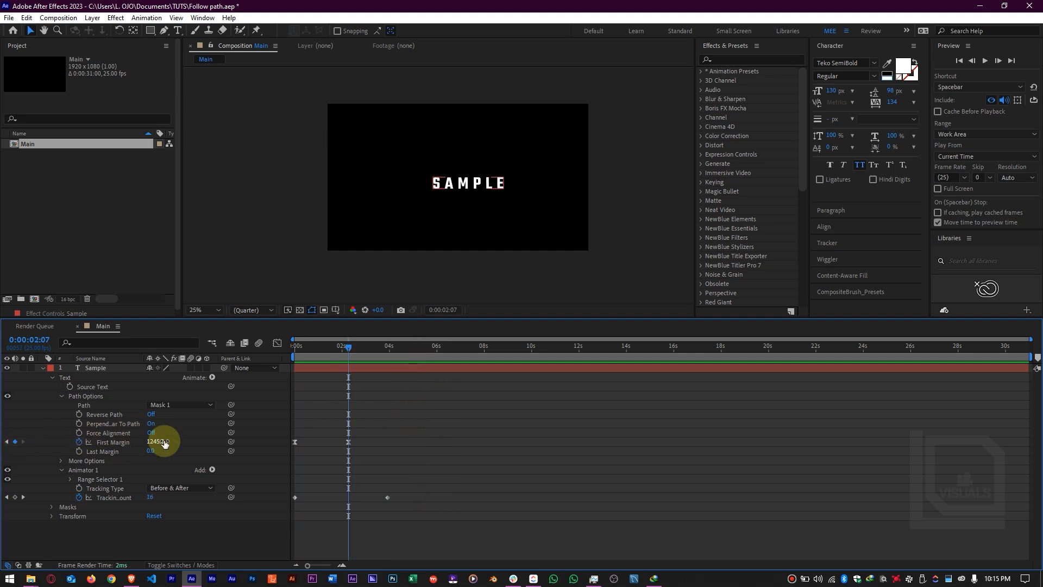
pyautogui.moveTo(150, 441); pyautogui.dragTo(147, 441)
pyautogui.moveTo(147, 441); pyautogui.dragTo(138, 441)
pyautogui.click(510, 447)
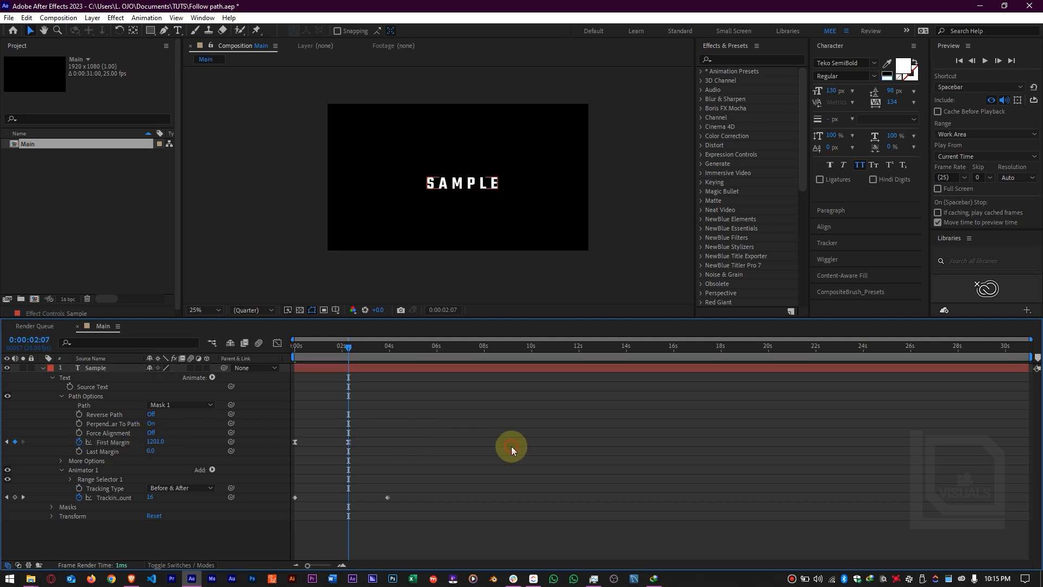
# Step: Move the text layer and its path slightly upward in the composition
pyautogui.click(388, 367)
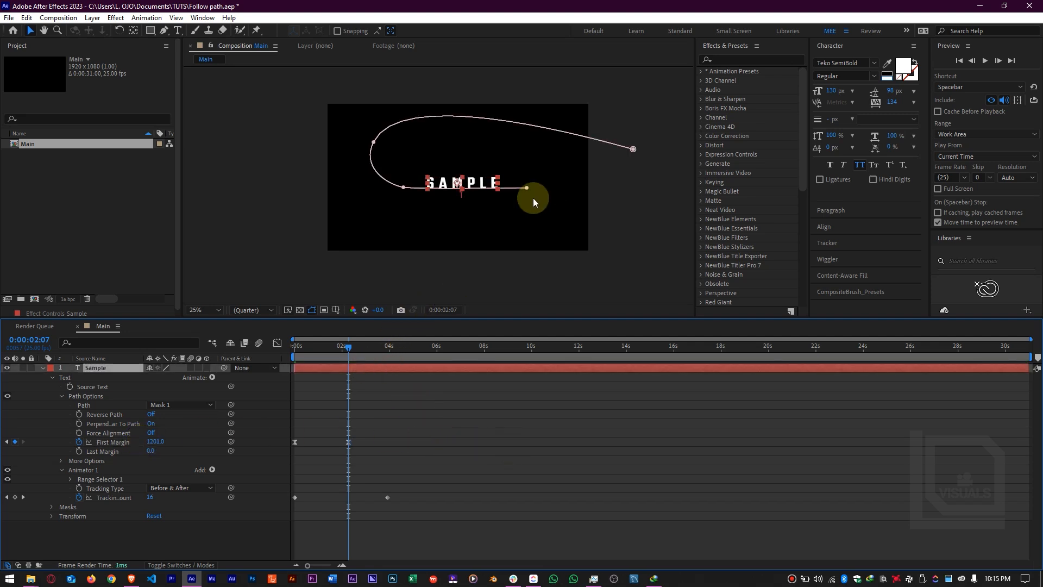
pyautogui.click(503, 214)
pyautogui.click(474, 190)
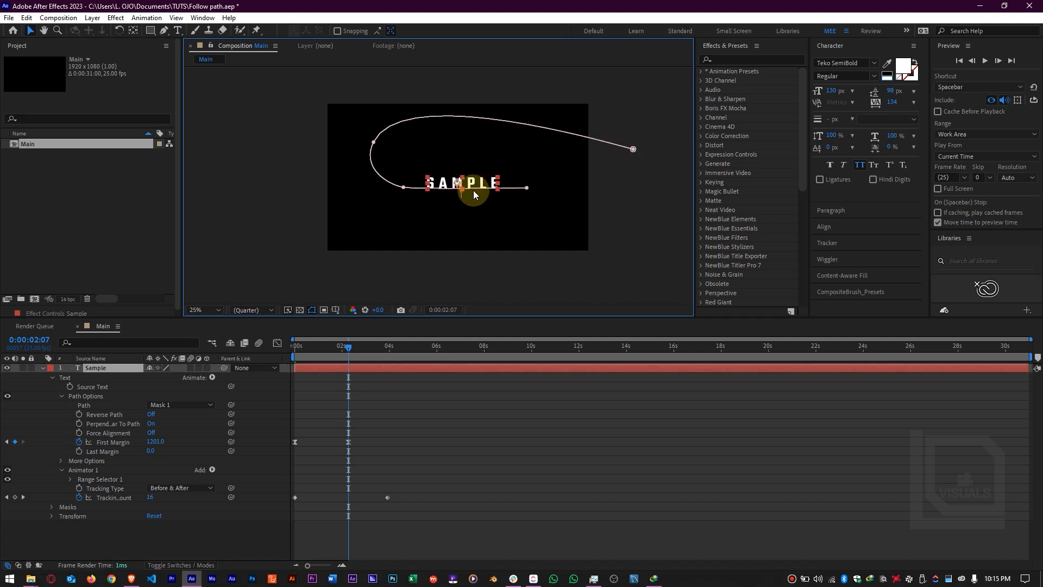
pyautogui.moveTo(471, 188); pyautogui.dragTo(472, 174)
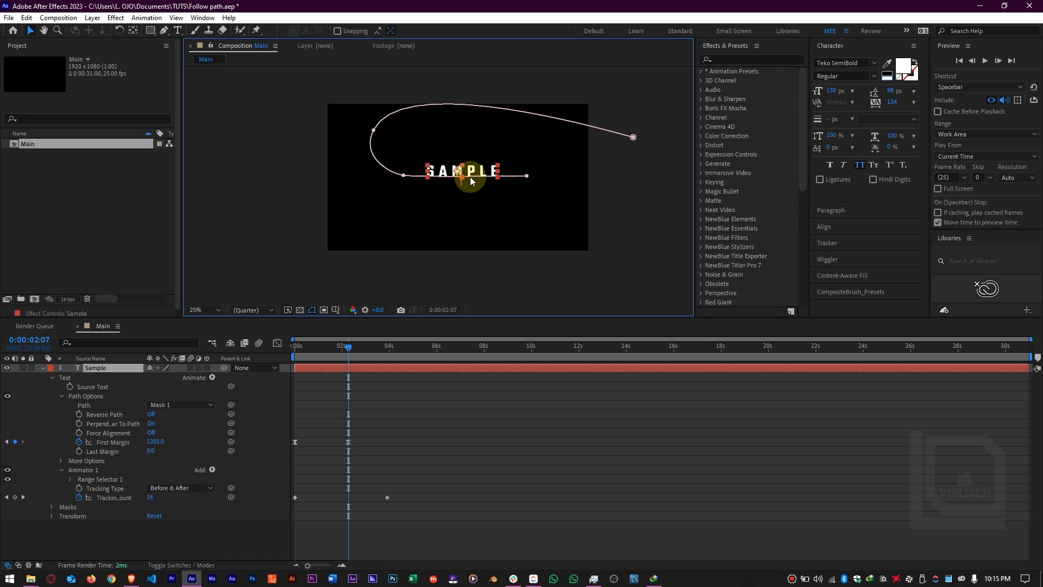
pyautogui.click(428, 419)
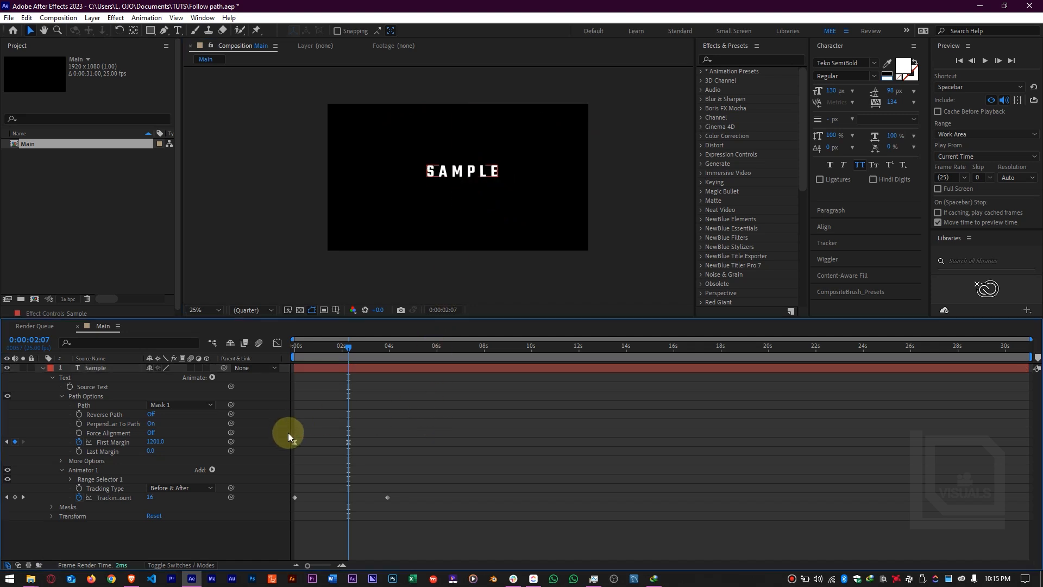
# Step: Preview the repositioned text animation from the start of the composition
pyautogui.moveTo(333, 352); pyautogui.dragTo(275, 356)
pyautogui.press('space')
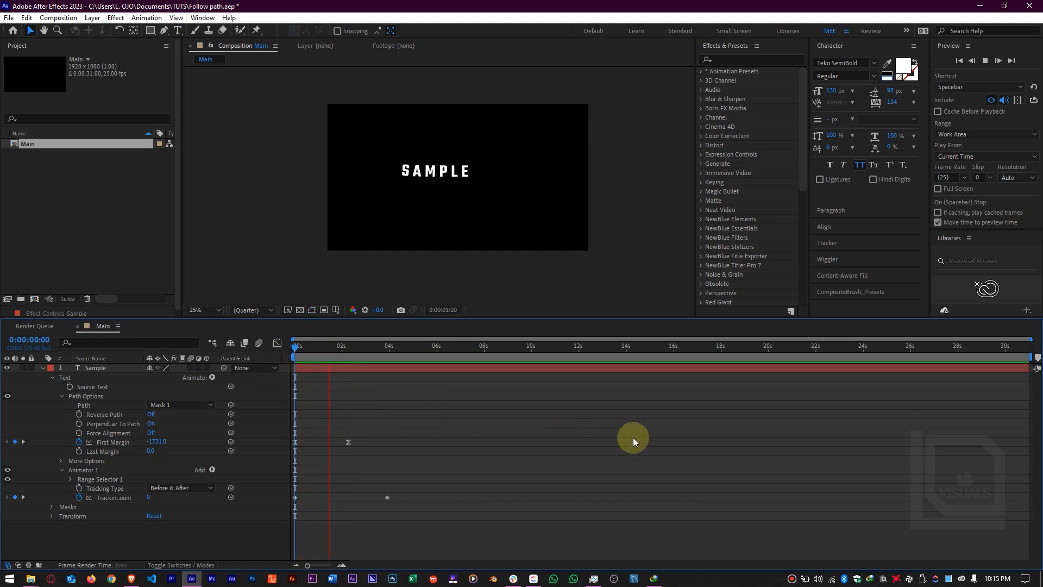
pyautogui.press('space')
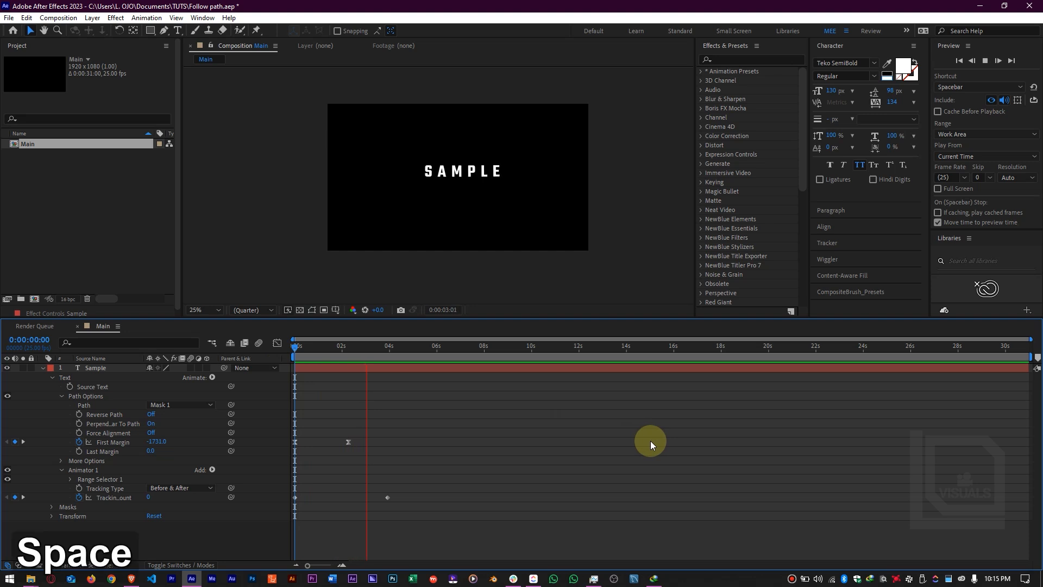
# Step: Show only the text layer's keyframed properties and add a black 1920 x 1080 solid named BG beneath it
pyautogui.press('u')
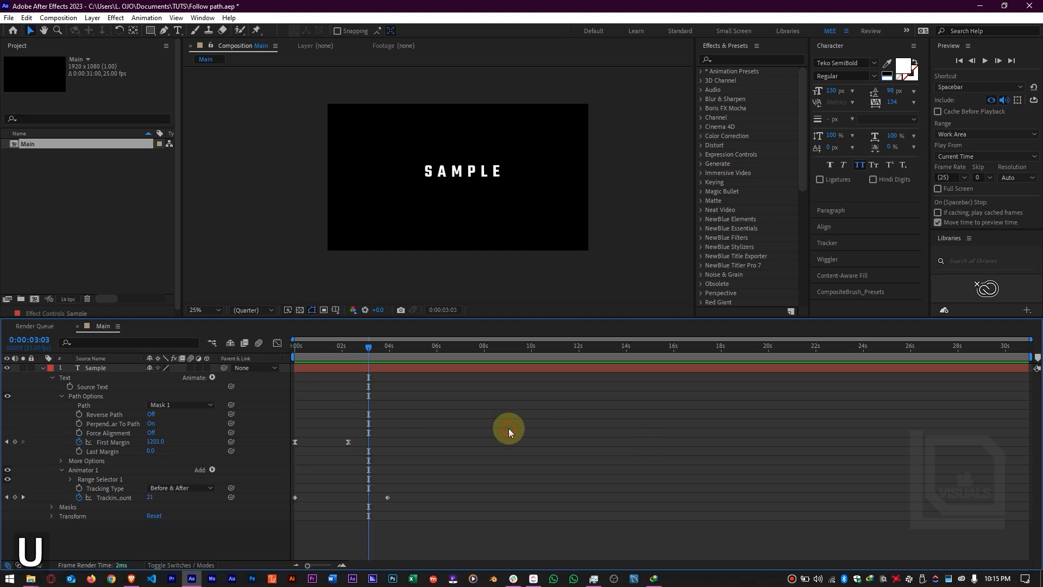
pyautogui.press('ctrl')
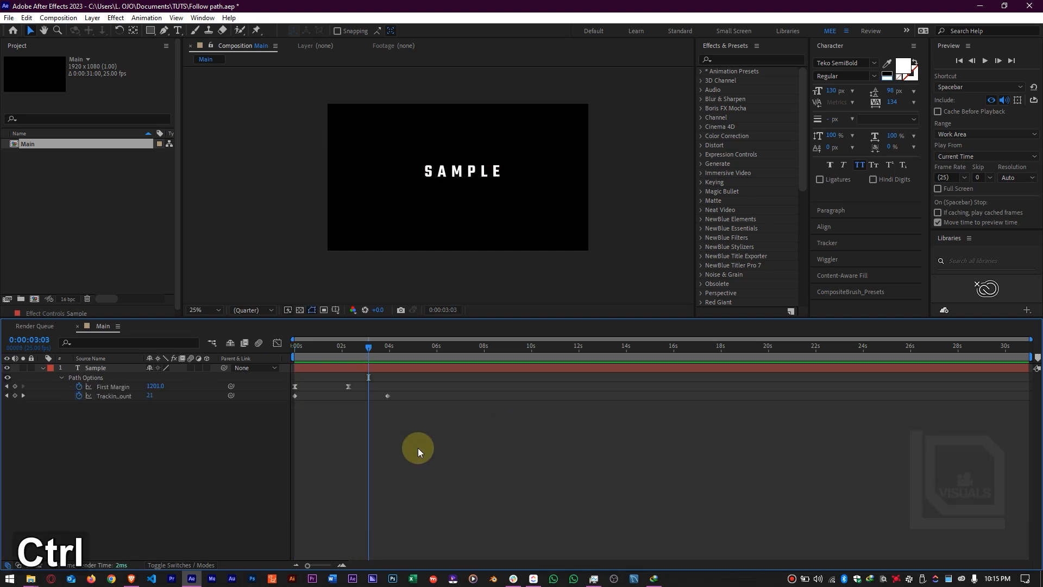
pyautogui.hotkey('ctrl', 'y')
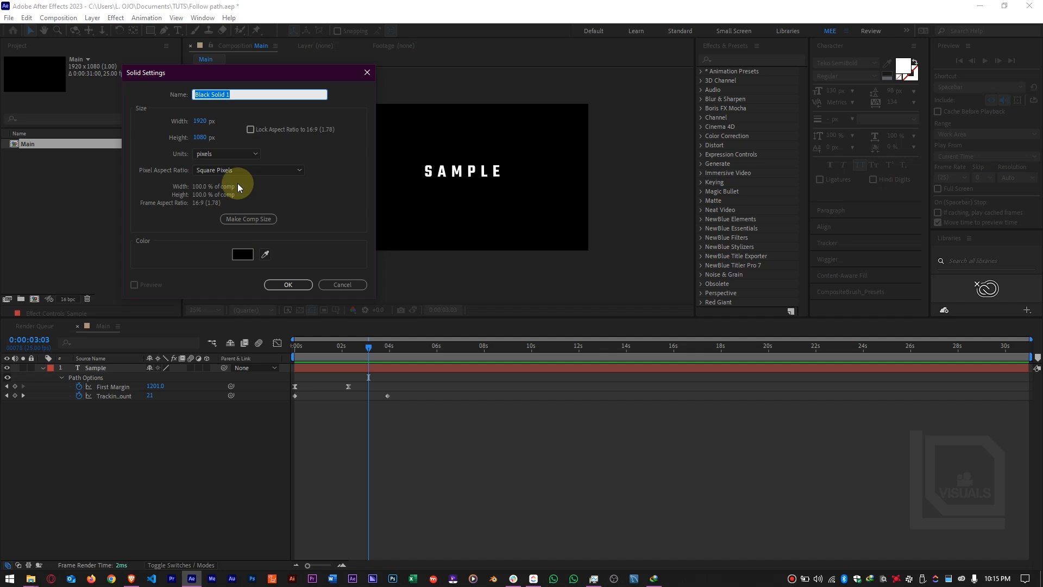
pyautogui.write('BG')
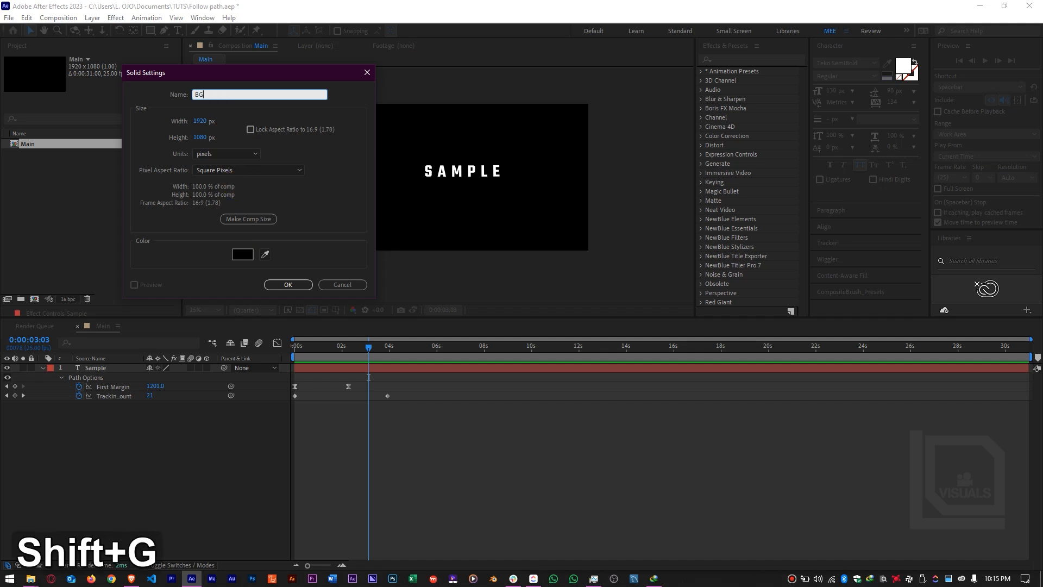
pyautogui.press('Return')
pyautogui.moveTo(93, 367); pyautogui.dragTo(95, 425)
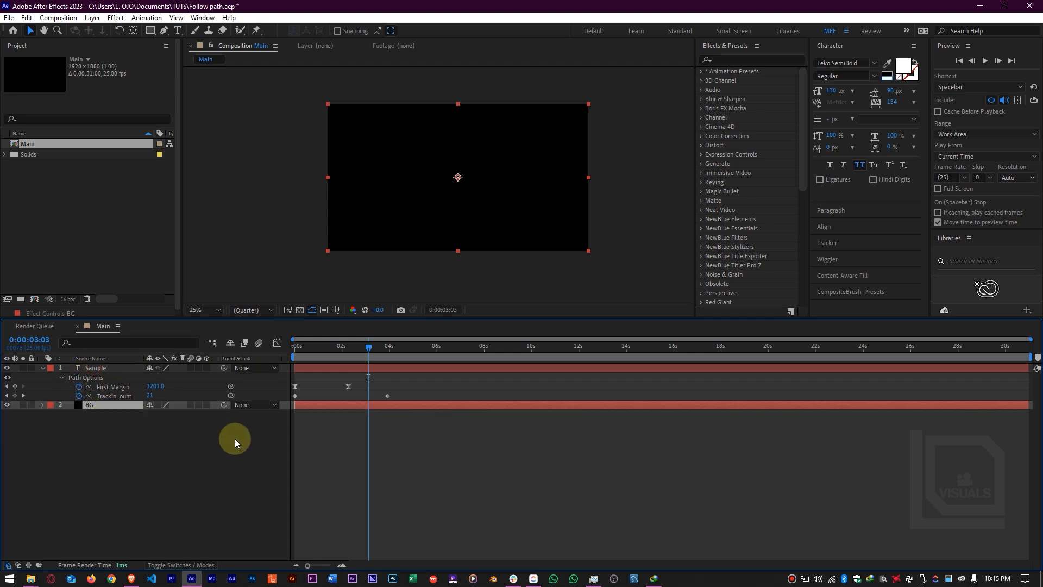
pyautogui.click(453, 464)
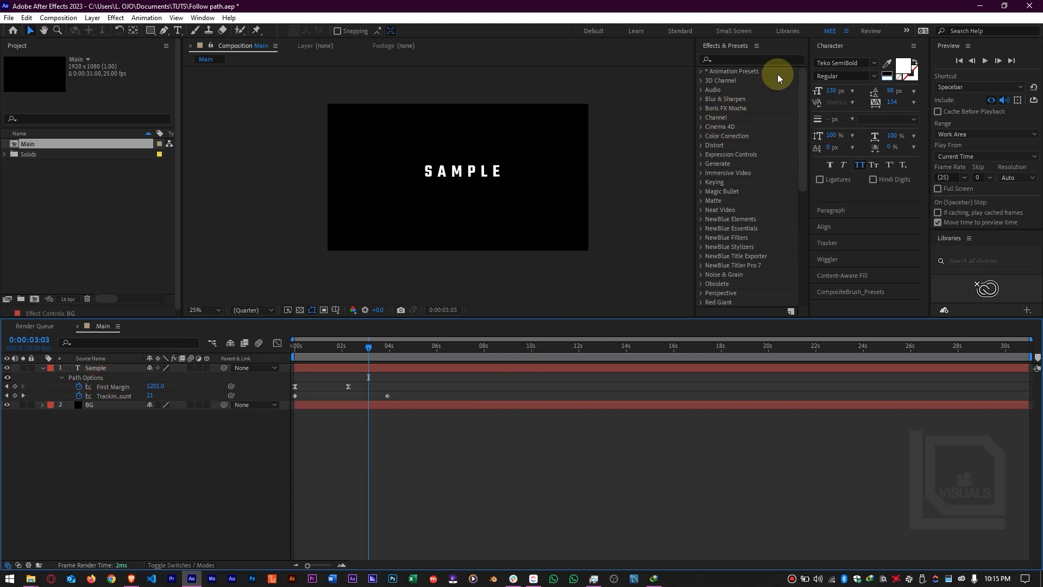
# Step: Find the Gradient Ramp effect by searching for "ramp" and apply it to the BG solid
pyautogui.click(772, 60)
pyautogui.write('ramp')
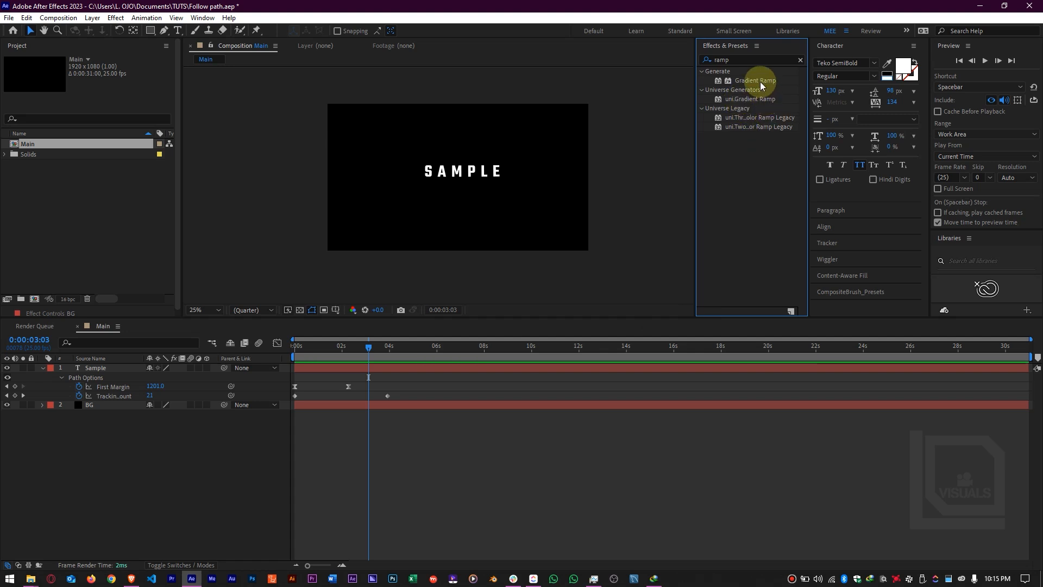
pyautogui.moveTo(761, 84); pyautogui.dragTo(502, 403)
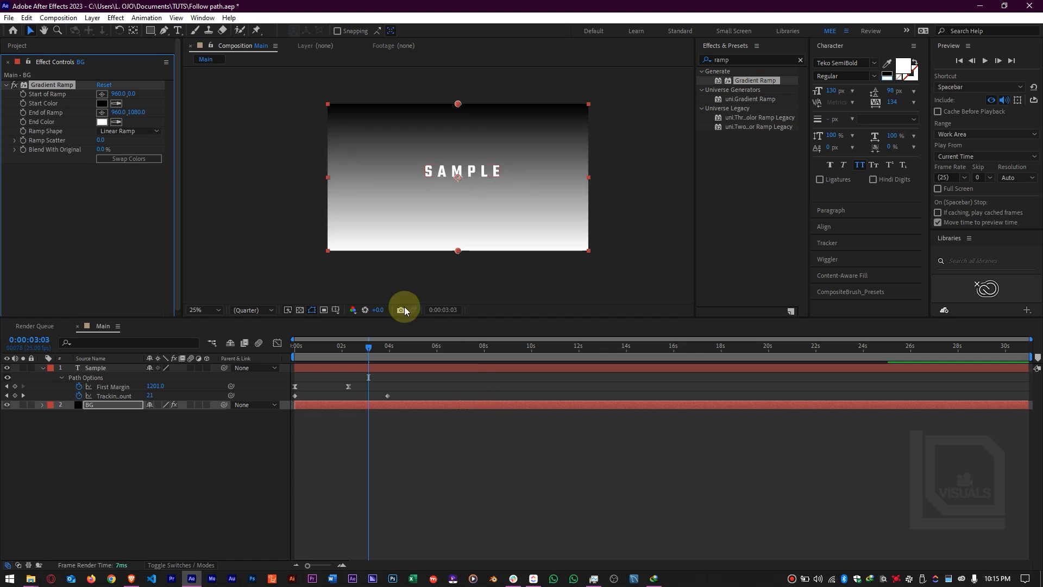
# Step: Set the Gradient Ramp's End Color to red EF1818 and its Ramp Shape to Radial Ramp
pyautogui.click(103, 123)
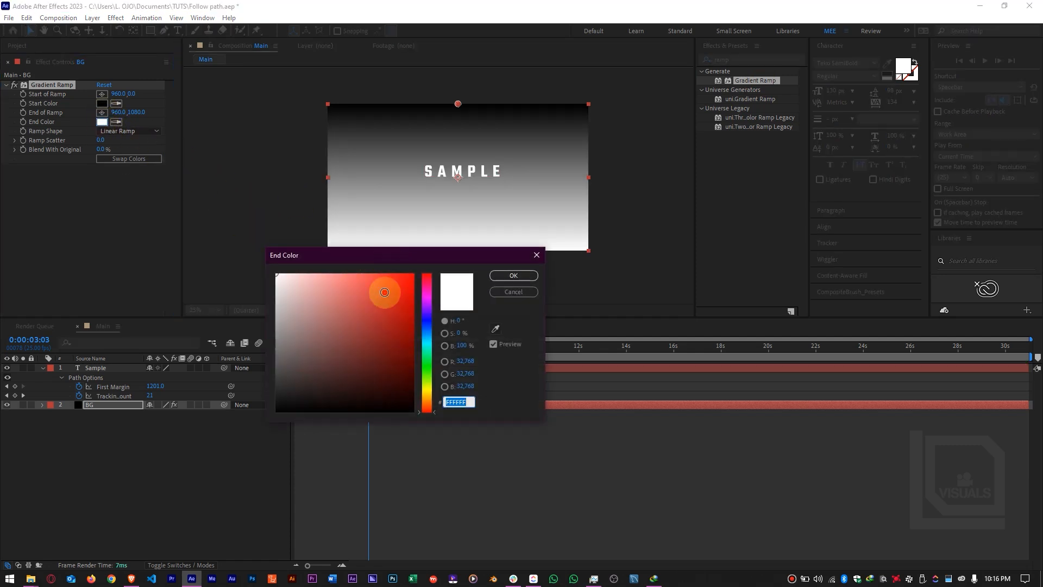
pyautogui.moveTo(384, 289); pyautogui.dragTo(400, 282)
pyautogui.click(514, 276)
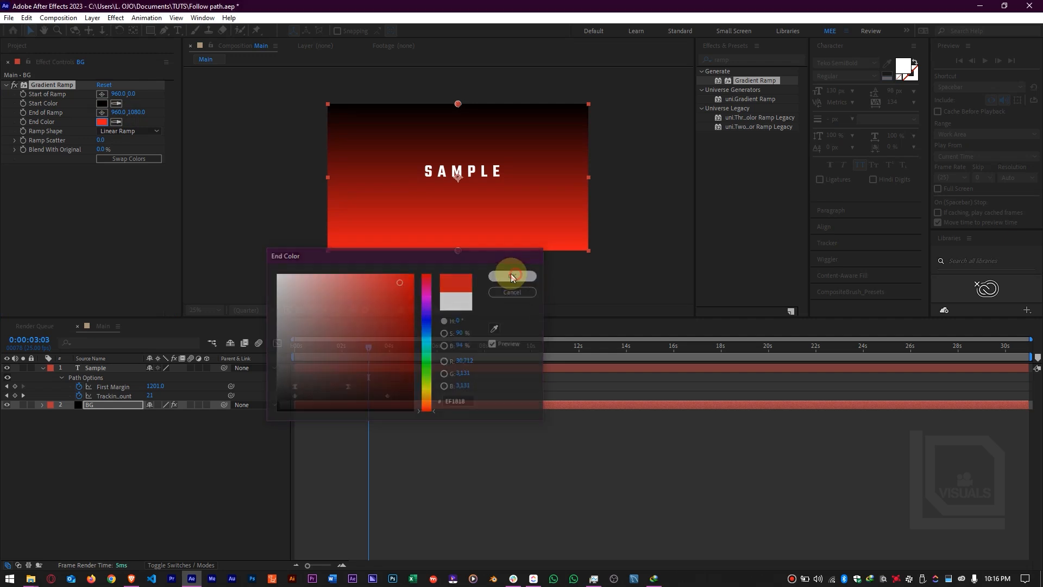
pyautogui.click(117, 132)
pyautogui.click(126, 155)
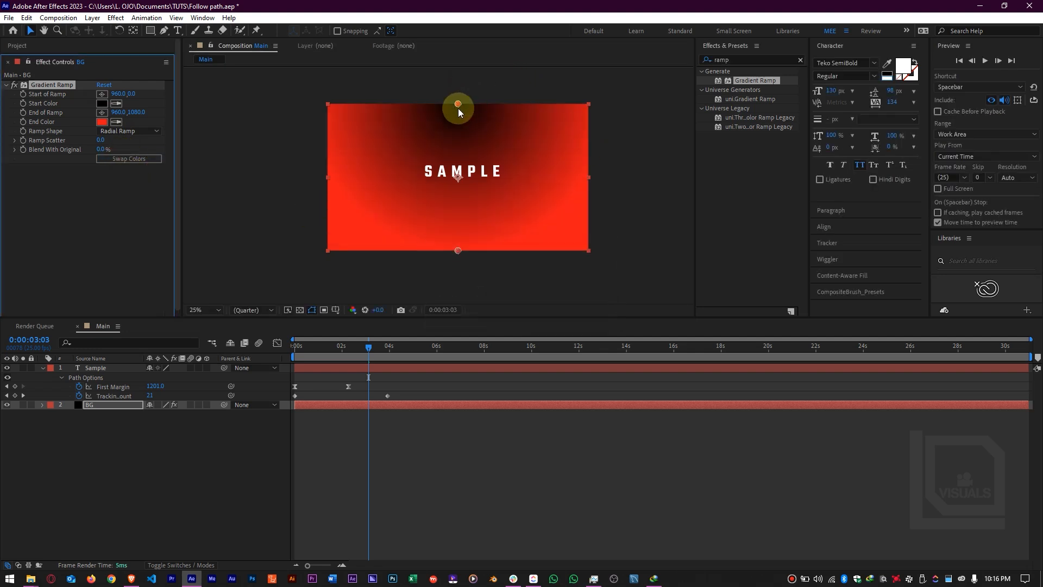
# Step: Set the gradient's start point to about 956, 492 and its end point to about 2316, 1232, and swap its two colors
pyautogui.moveTo(457, 105); pyautogui.dragTo(458, 172)
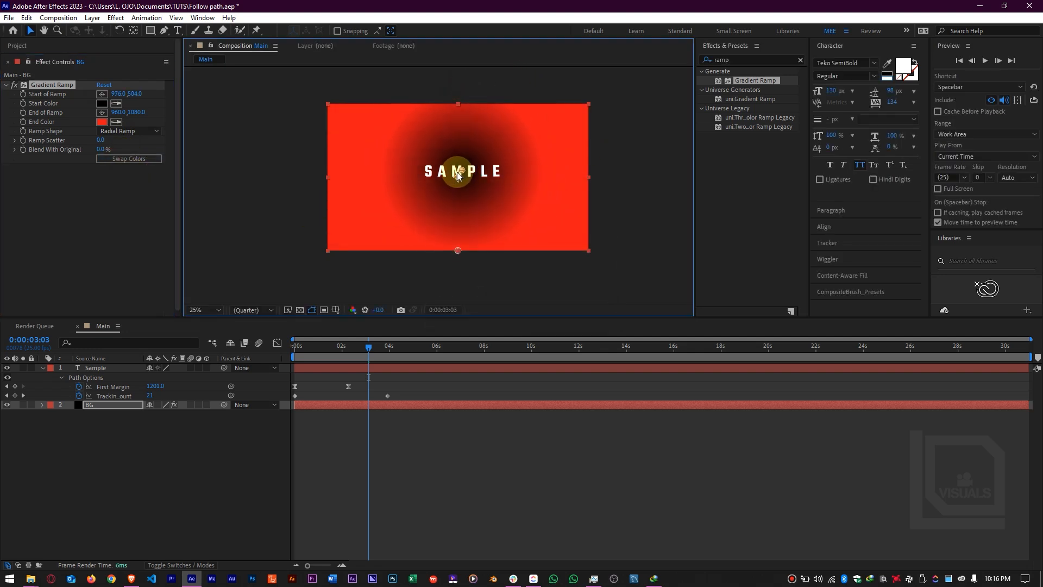
pyautogui.moveTo(459, 251); pyautogui.dragTo(655, 286)
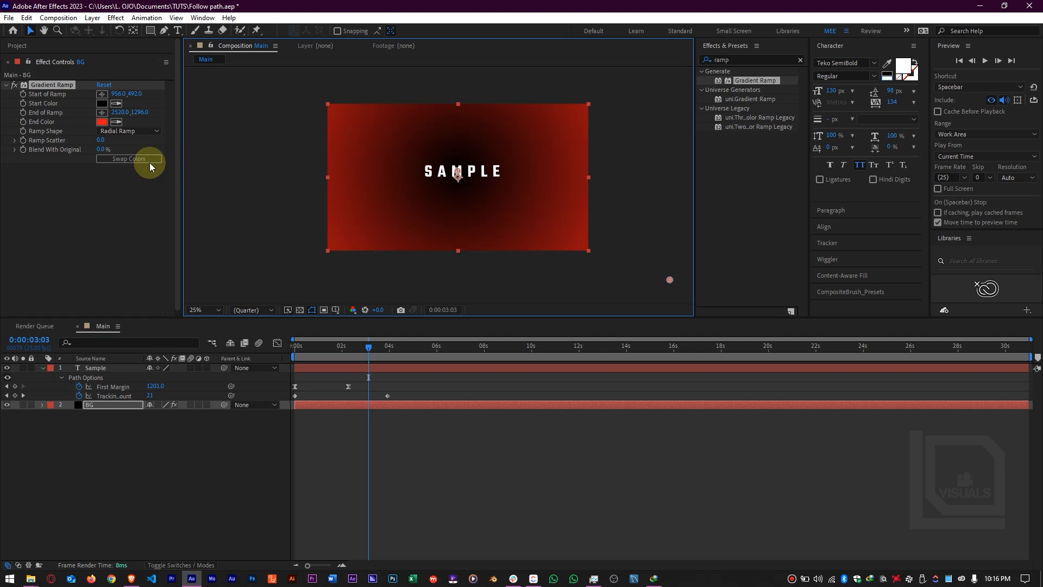
pyautogui.click(118, 159)
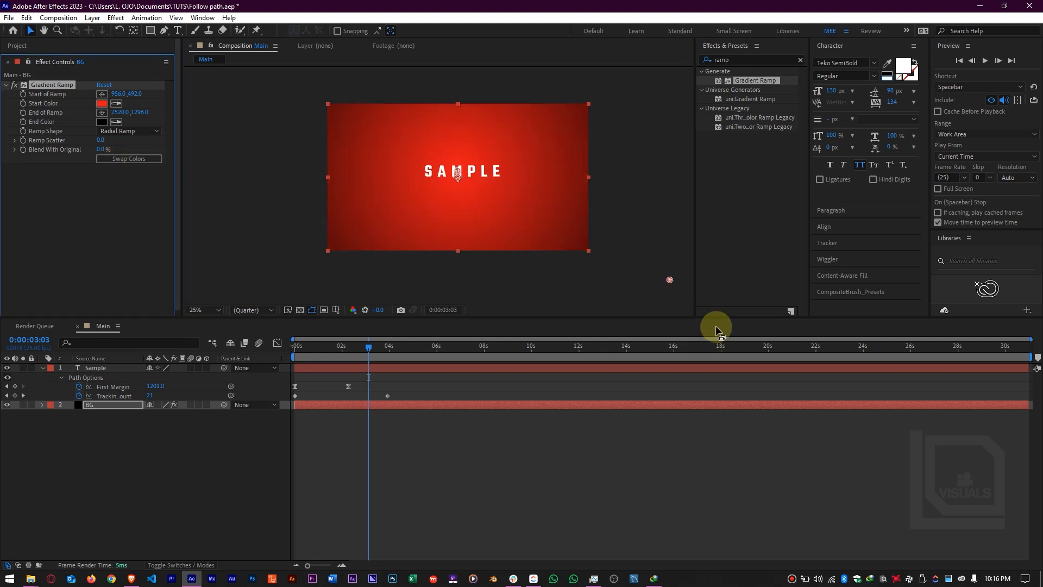
pyautogui.moveTo(670, 279); pyautogui.dragTo(668, 278)
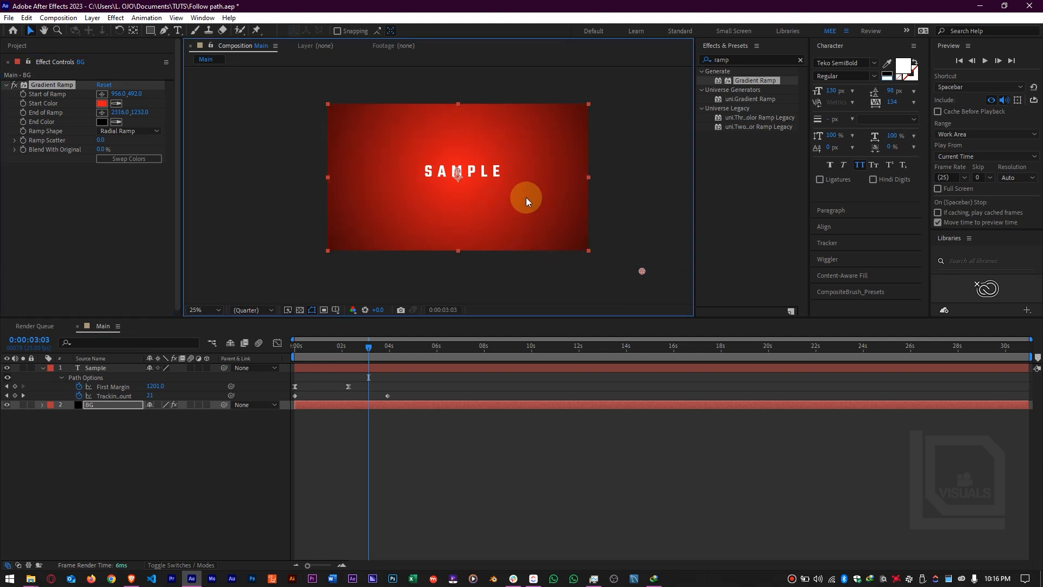
# Step: Set the Gradient Ramp's Ramp Scatter to 78.1 on the BG solid
pyautogui.press('.')
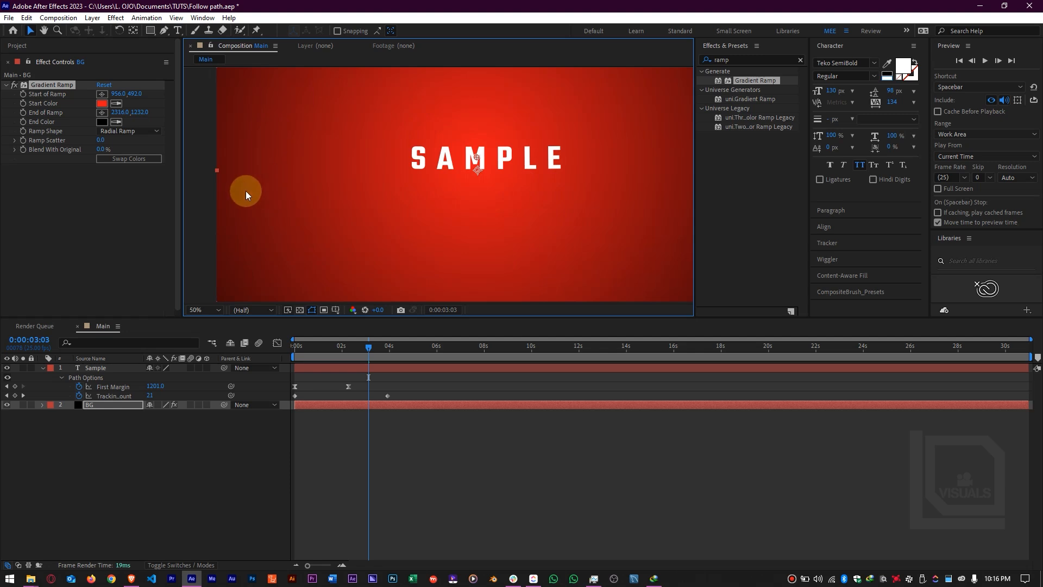
pyautogui.moveTo(101, 140); pyautogui.dragTo(519, 134)
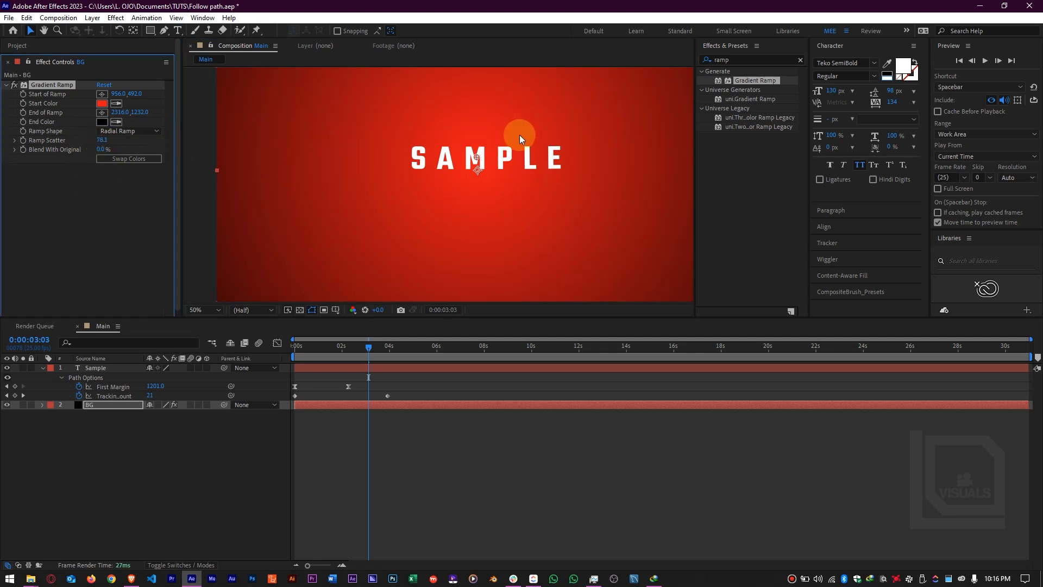
pyautogui.press(',')
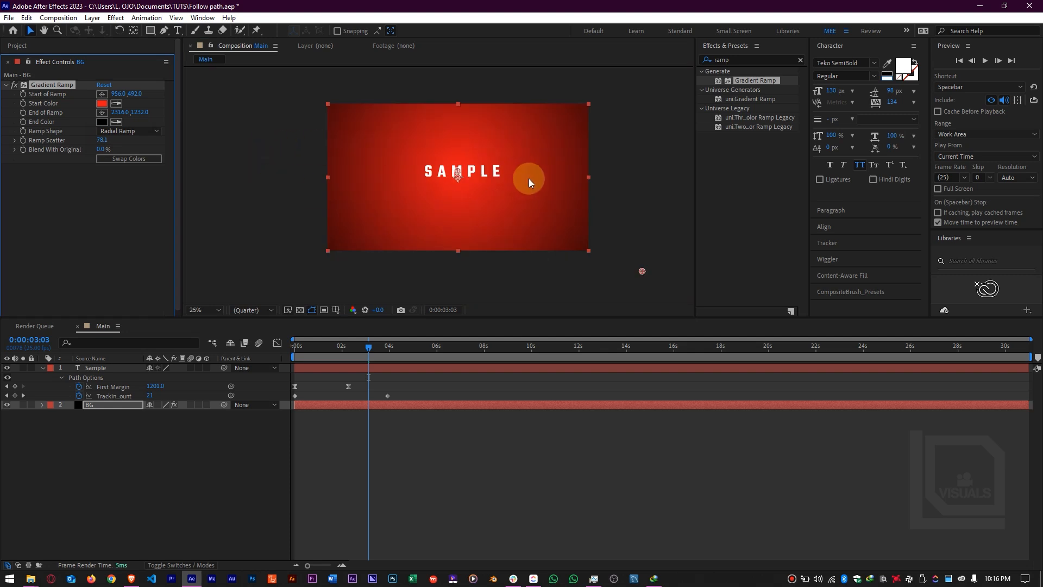
pyautogui.click(534, 484)
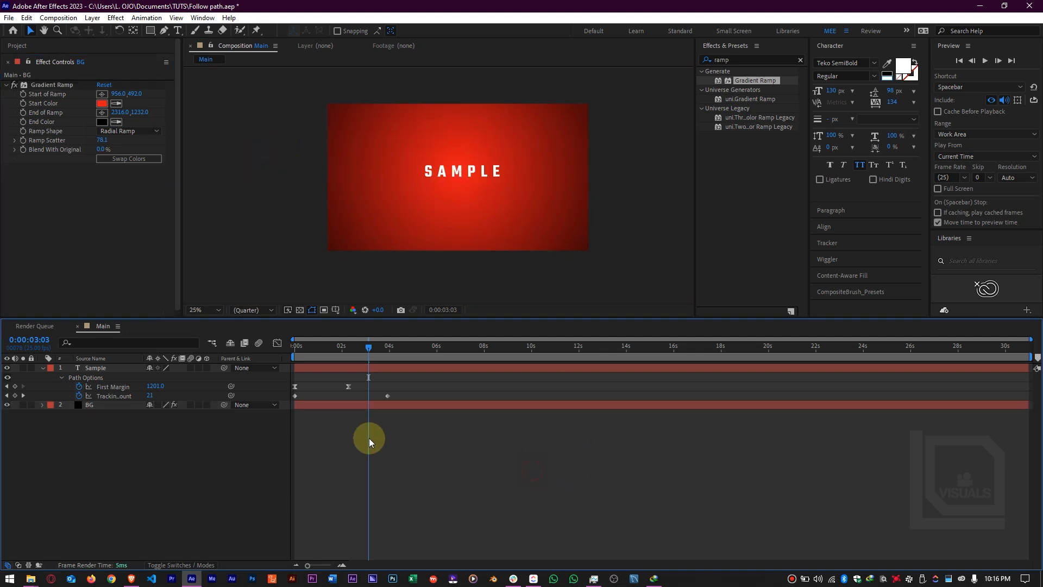
# Step: Preview the text animation over the gradient background from the start of the composition
pyautogui.moveTo(338, 357); pyautogui.dragTo(293, 356)
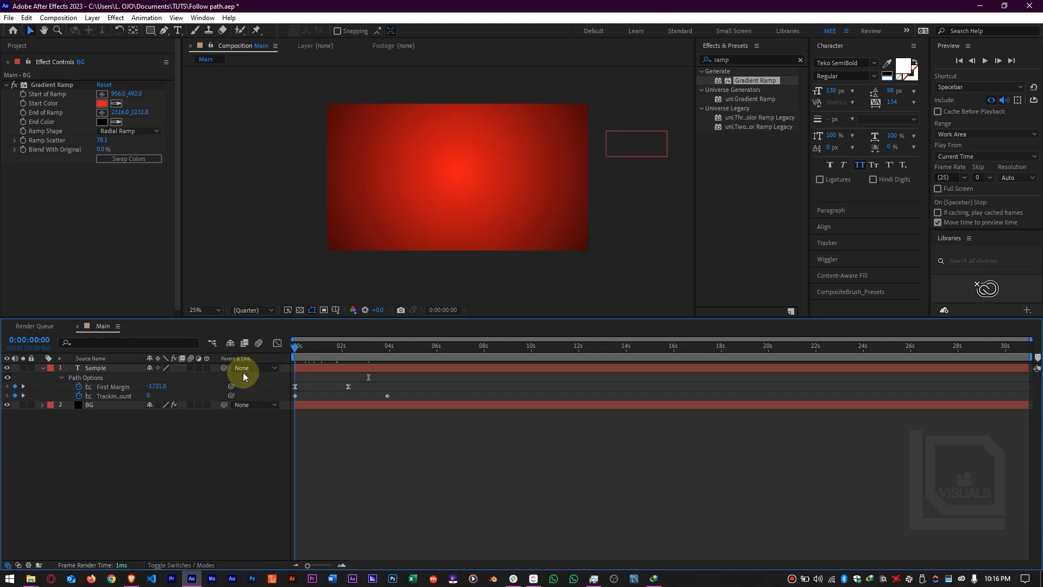
pyautogui.press('space')
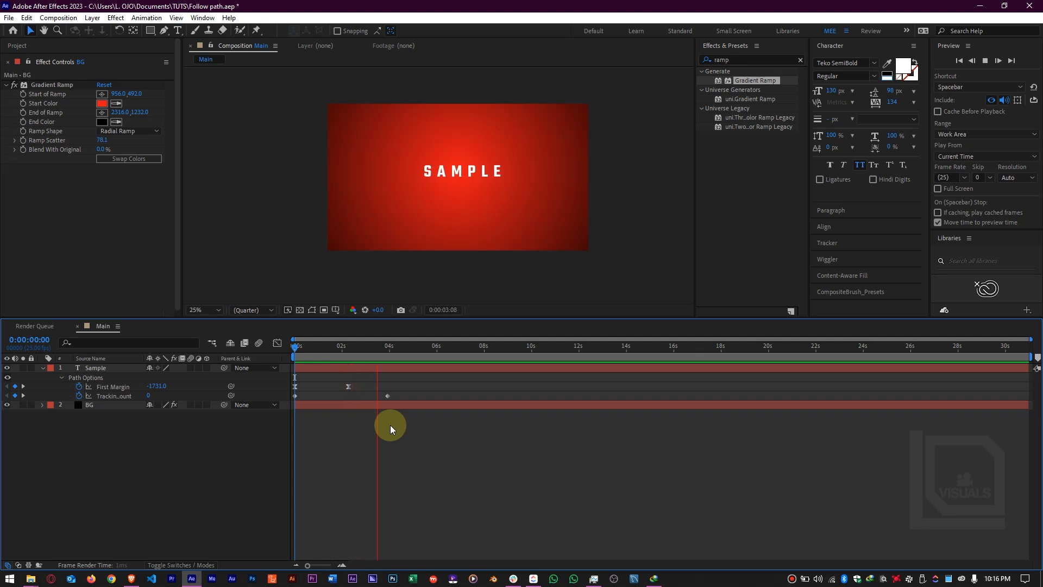
pyautogui.press('space')
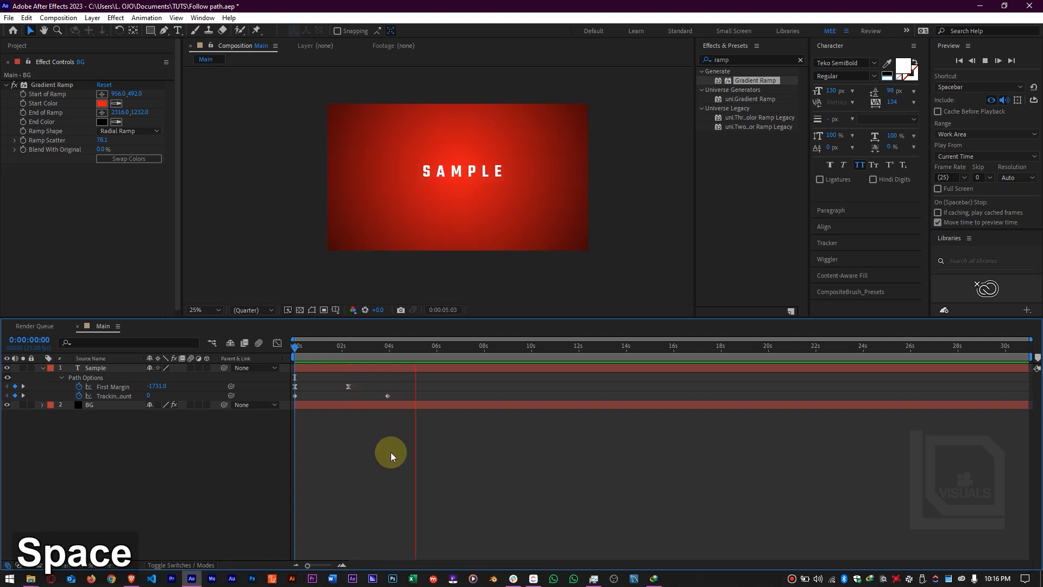
# Step: Enable motion blur for the composition and the Sample text layer, and preview the animation from the start
pyautogui.click(191, 368)
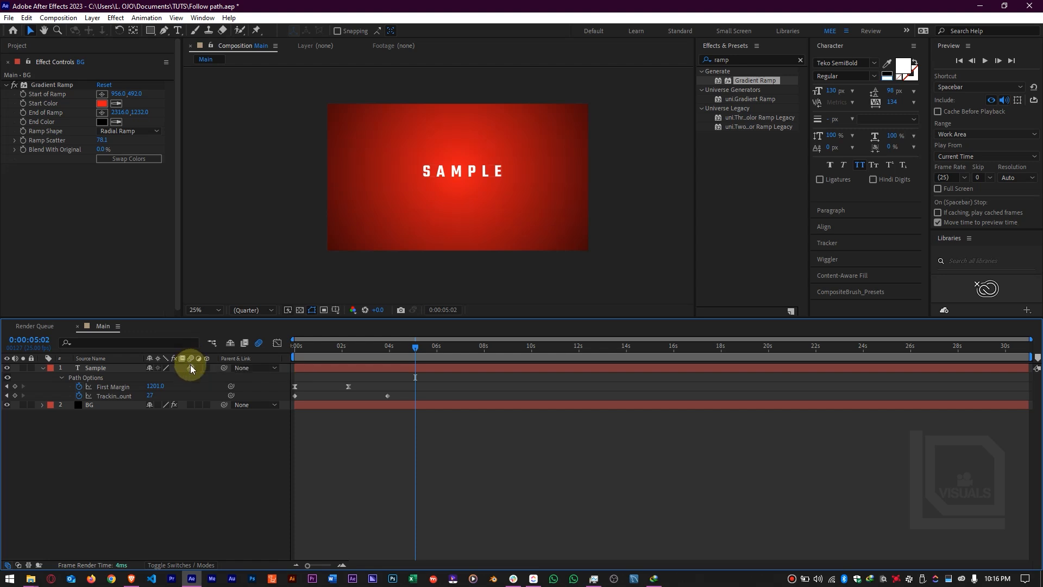
pyautogui.click(321, 446)
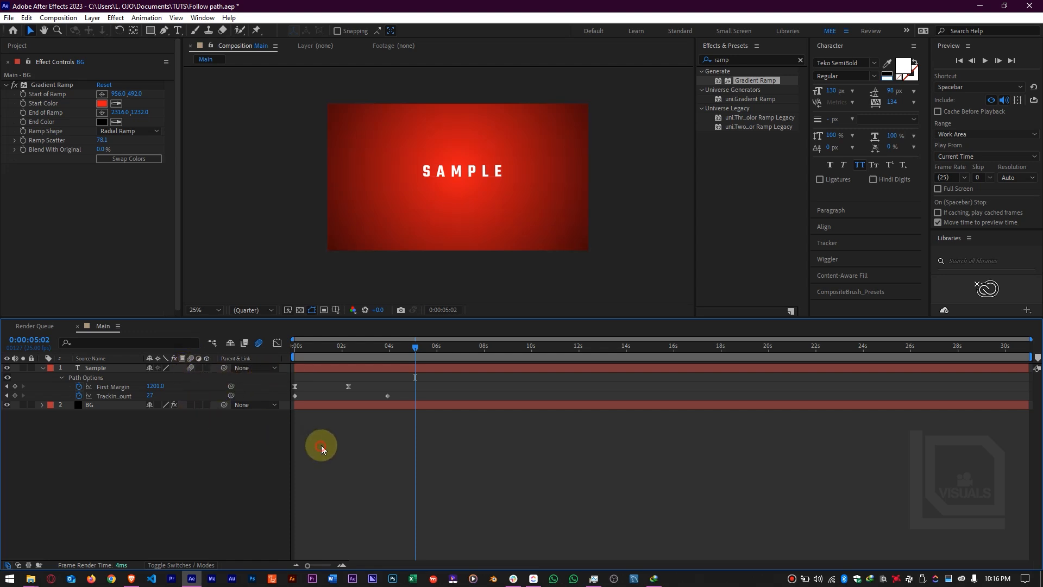
pyautogui.moveTo(347, 354); pyautogui.dragTo(271, 379)
pyautogui.press('space')
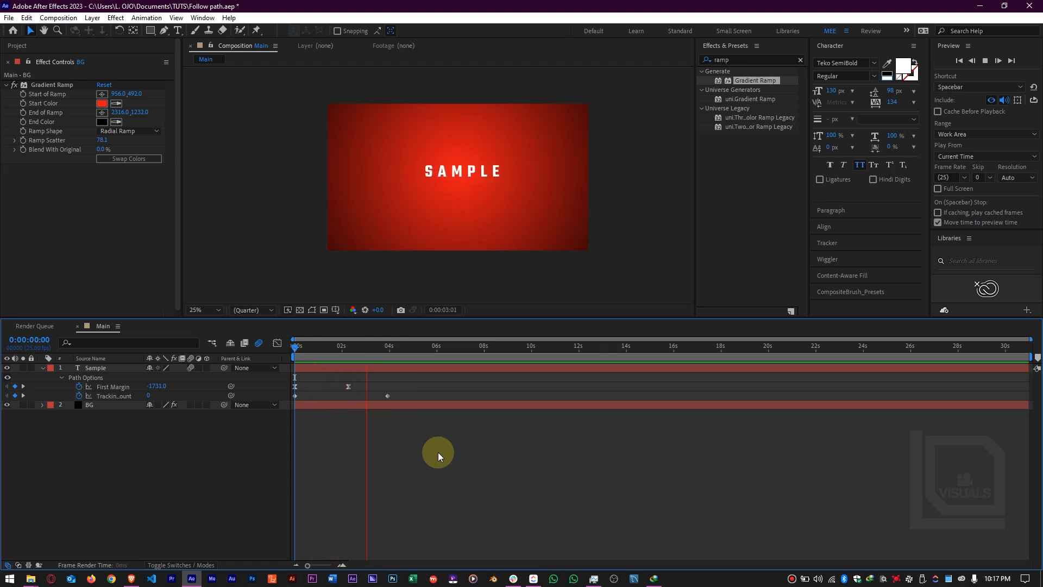
pyautogui.press('space')
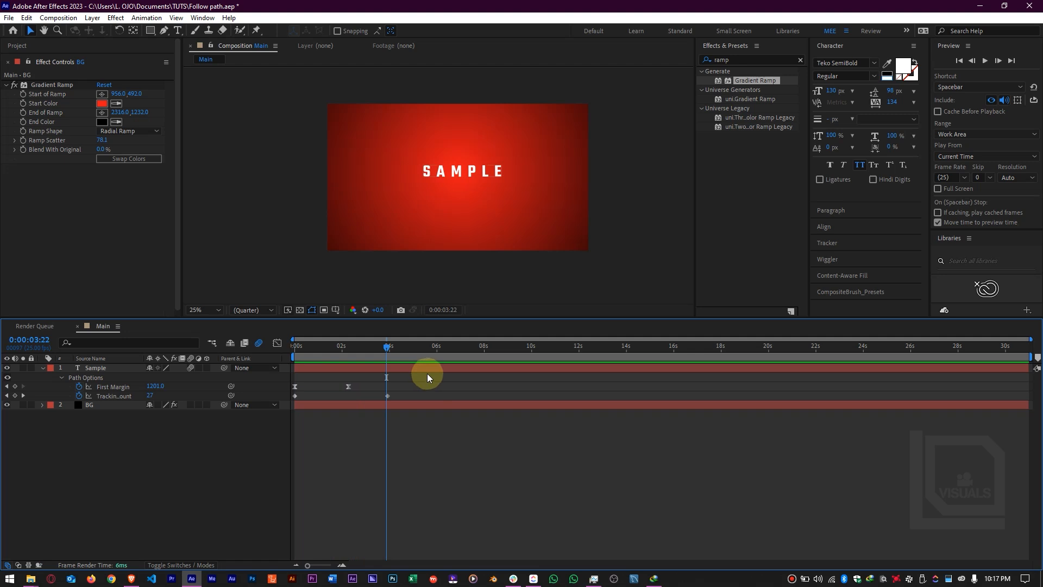
# Step: At 0:00:00:21, delete the Sample mask path's starting vertex that lies outside the frame
pyautogui.moveTo(387, 347); pyautogui.dragTo(316, 351)
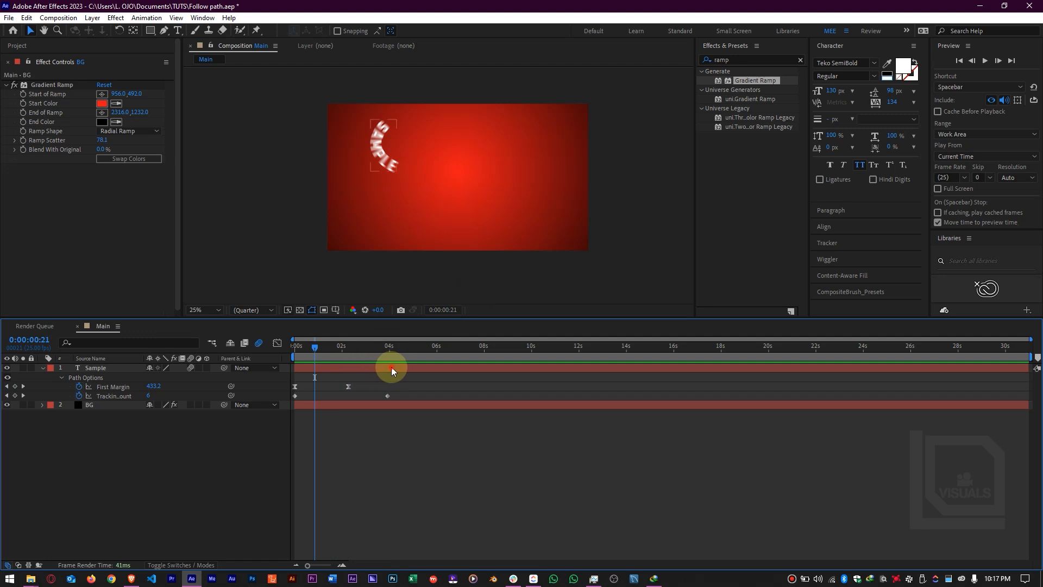
pyautogui.click(392, 368)
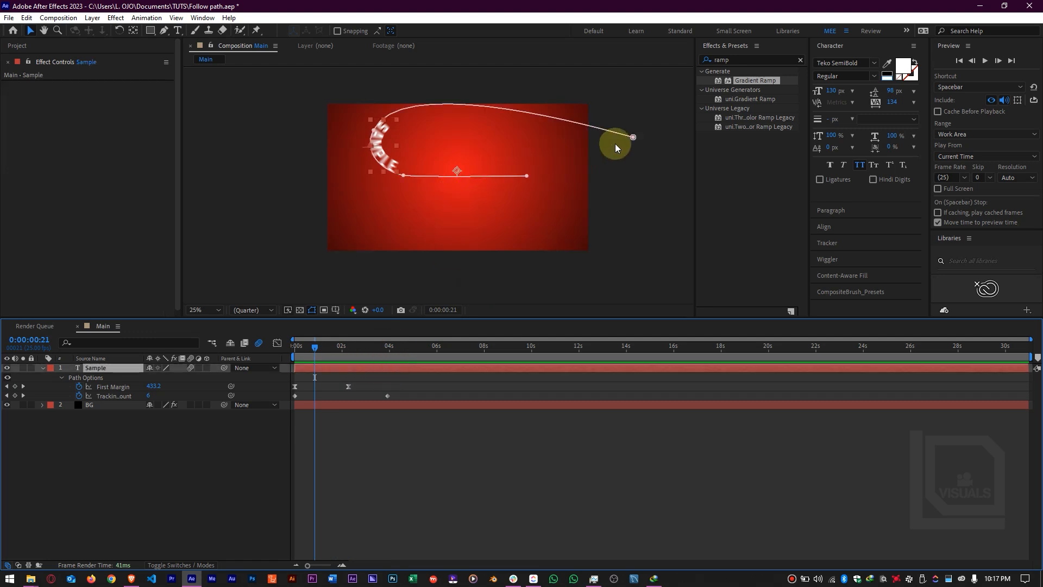
pyautogui.moveTo(632, 137); pyautogui.dragTo(307, 94)
pyautogui.press('Delete')
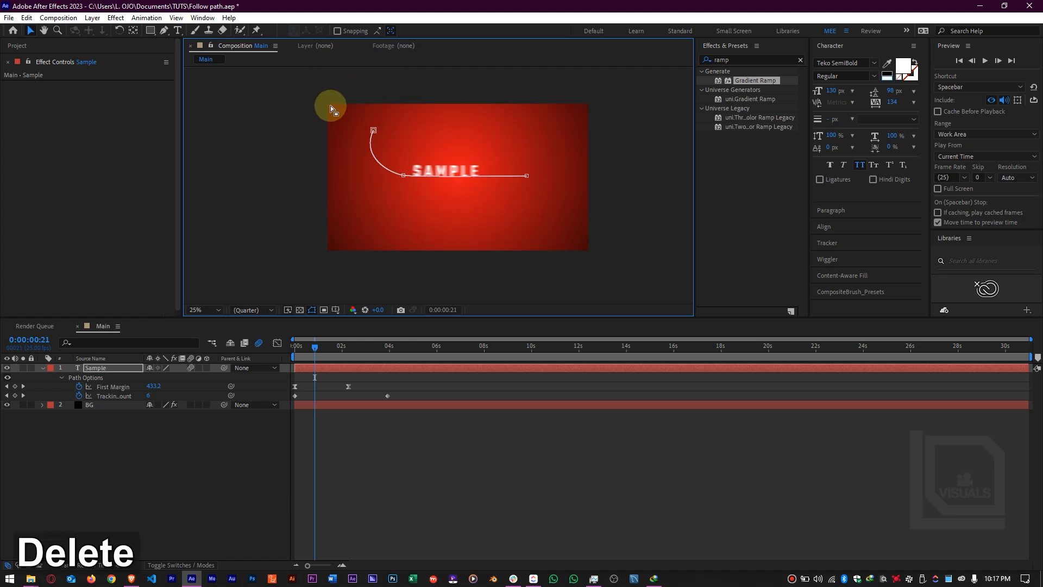
# Step: Move the mask path's remaining upper vertex above the frame and adjust its handle for a smooth curve down to the straight segment
pyautogui.click(373, 131)
pyautogui.moveTo(374, 133); pyautogui.dragTo(362, 94)
pyautogui.click(349, 111)
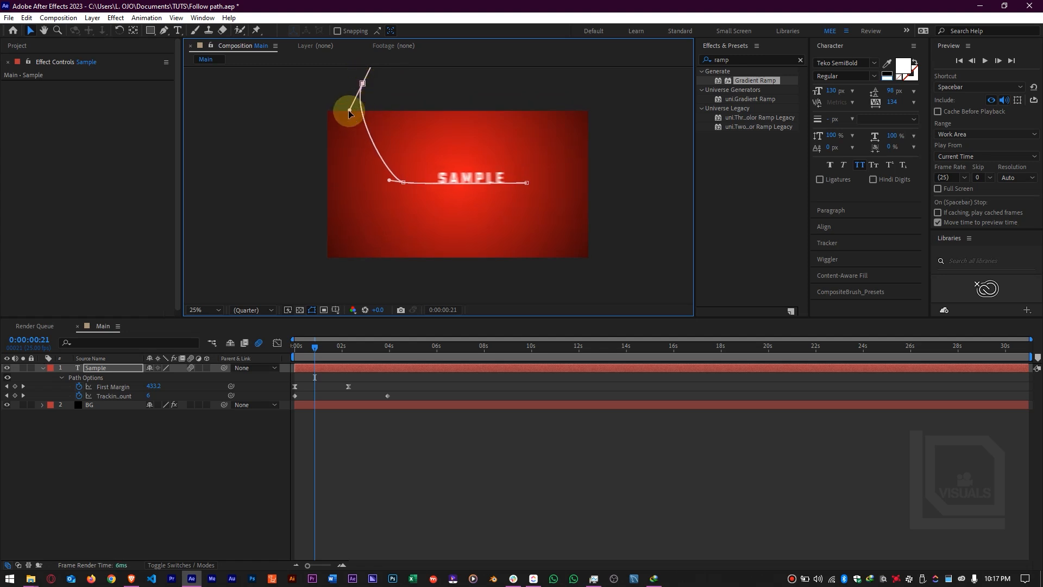
pyautogui.moveTo(348, 140); pyautogui.dragTo(331, 152)
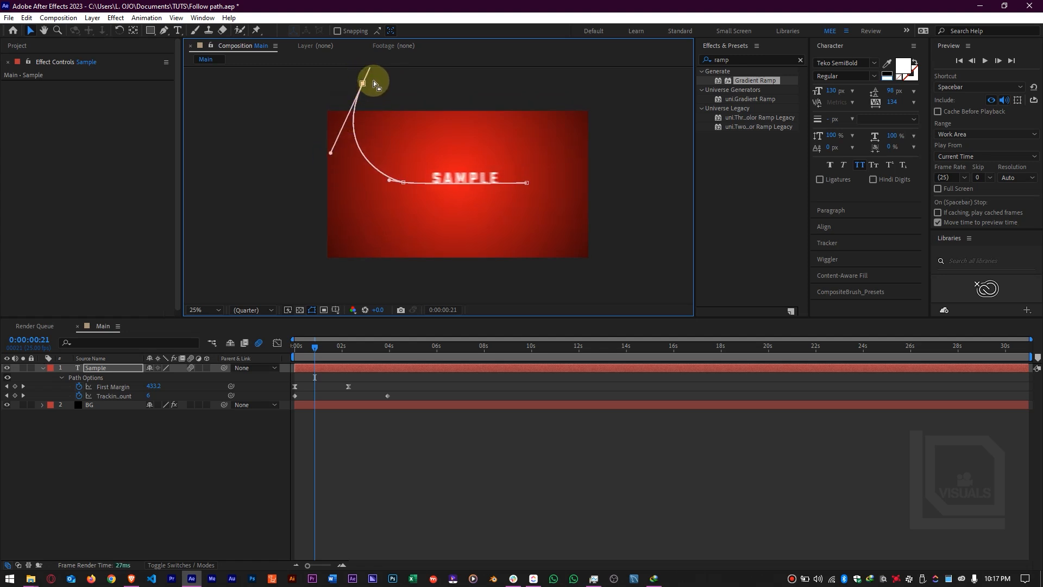
pyautogui.moveTo(367, 84); pyautogui.dragTo(356, 102)
pyautogui.click(364, 481)
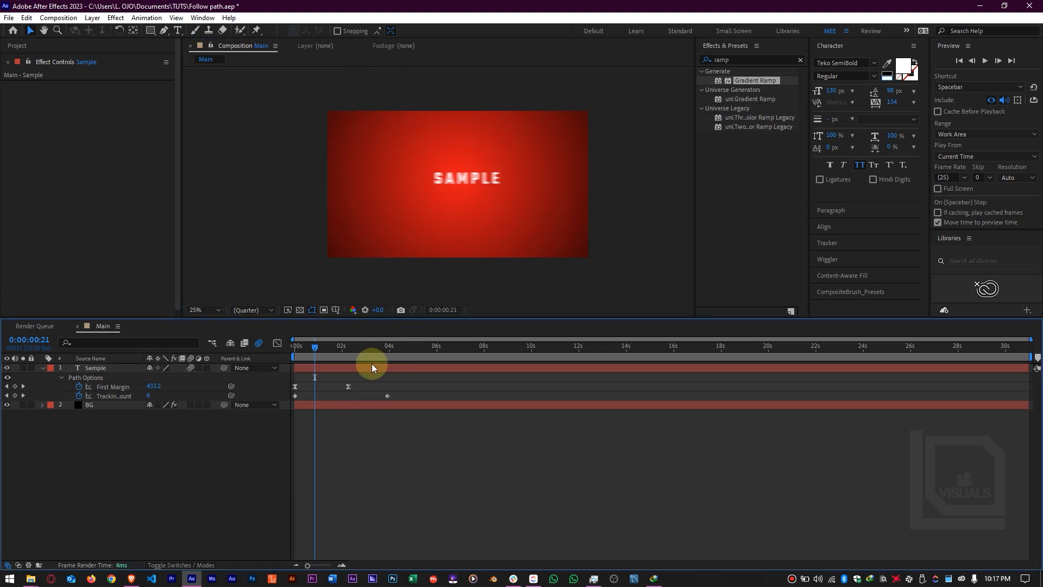
# Step: Preview the text animation along the reshaped path from the start of the composition
pyautogui.click(295, 358)
pyautogui.press('space')
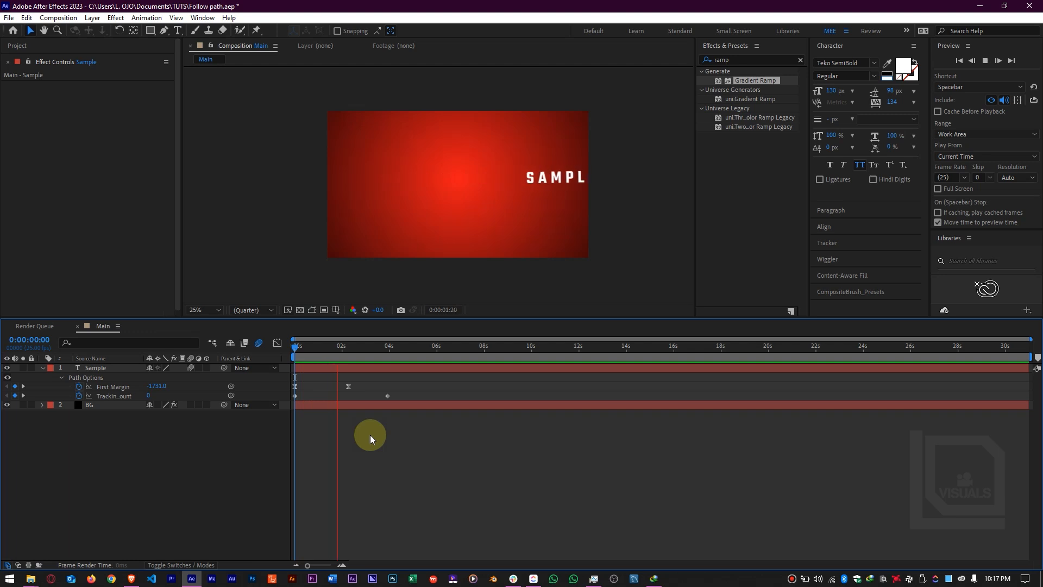
pyautogui.press('space')
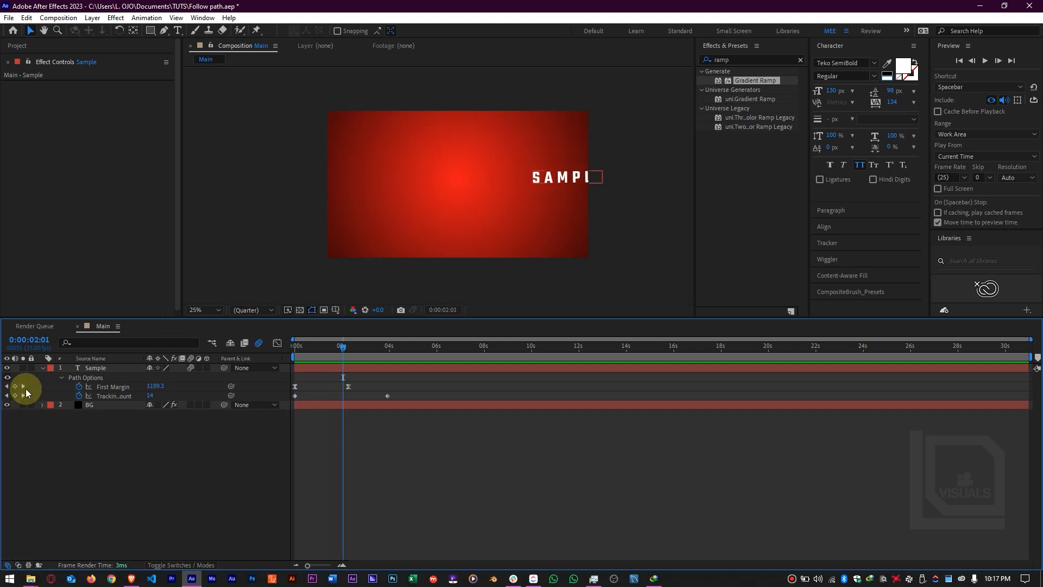
# Step: Set the First Margin keyframe at 0:00:02:07 to 373 so the text ends centered in the frame
pyautogui.click(24, 386)
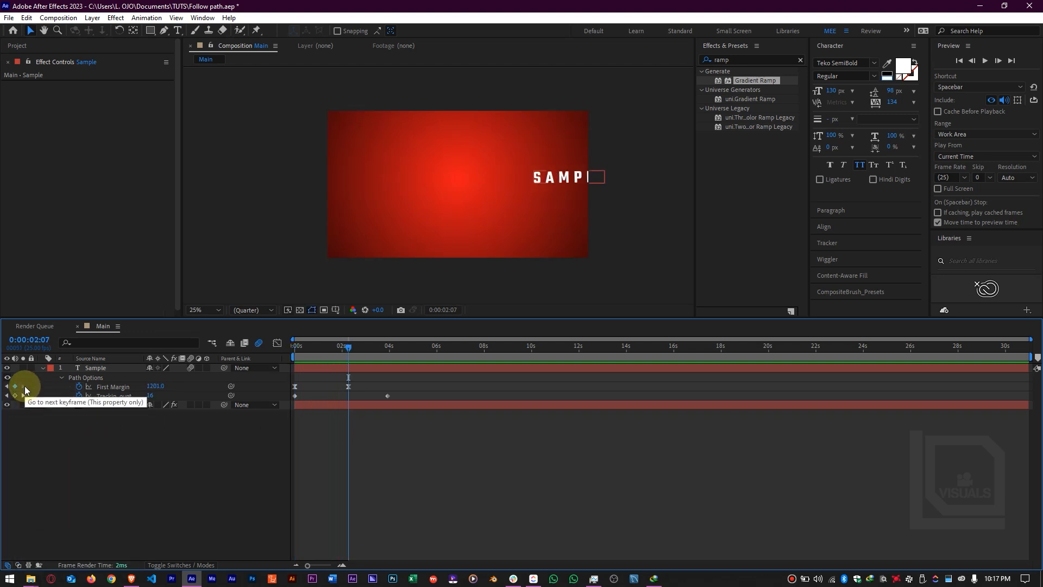
pyautogui.moveTo(153, 386); pyautogui.dragTo(12, 396)
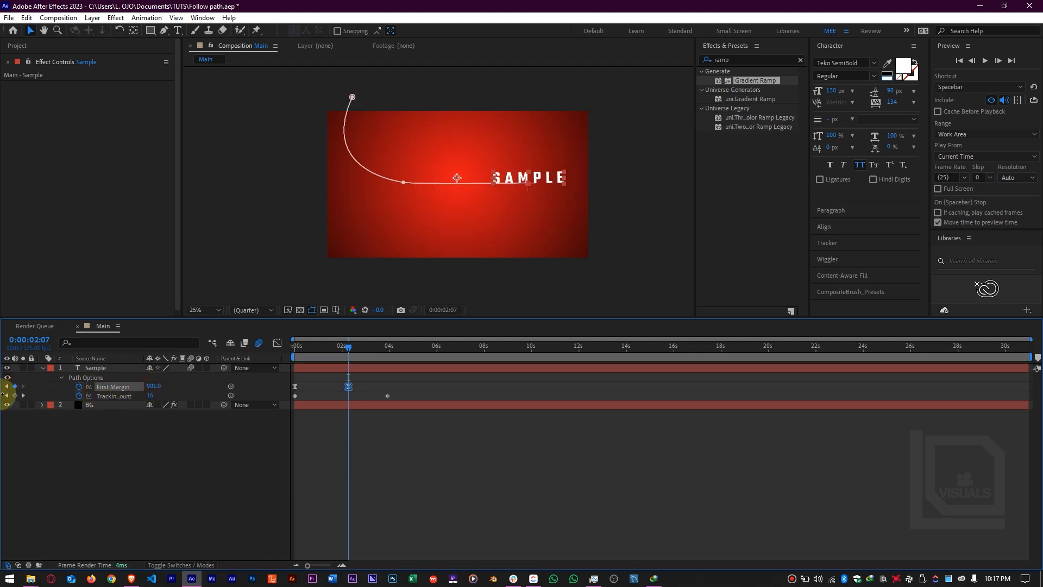
pyautogui.moveTo(156, 387); pyautogui.dragTo(2, 425)
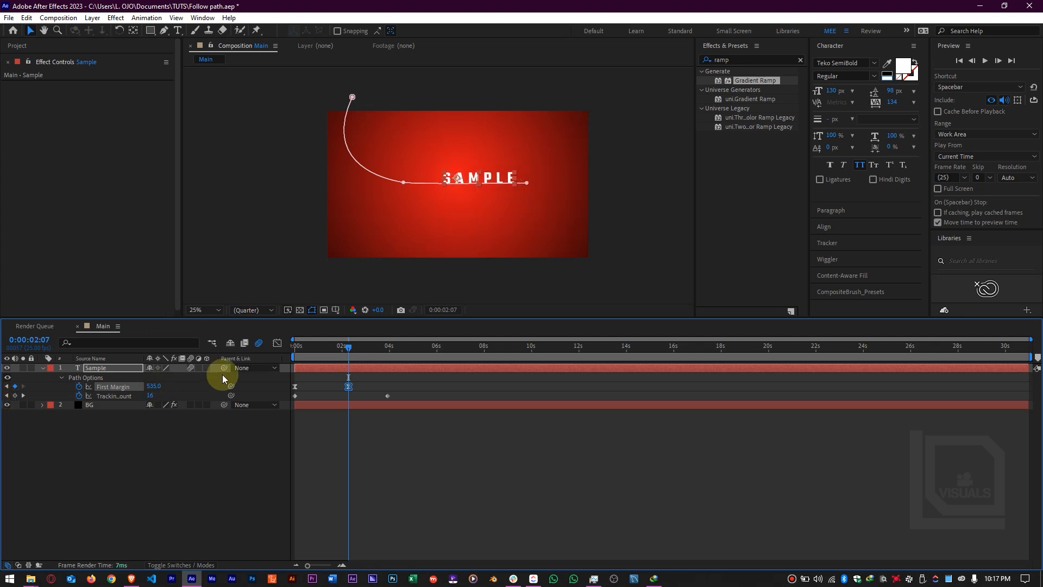
pyautogui.moveTo(158, 385); pyautogui.dragTo(62, 379)
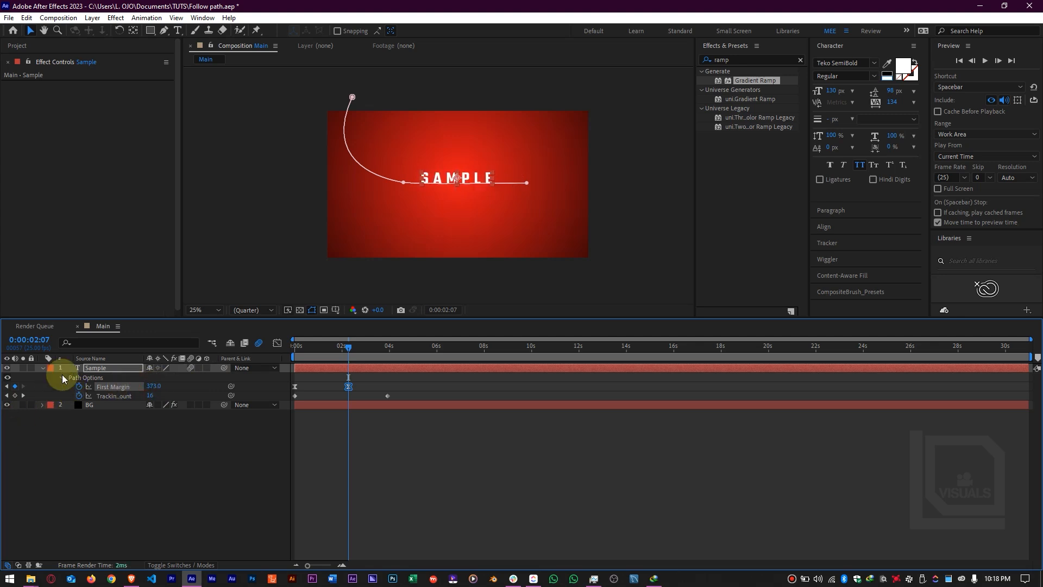
# Step: Set the First Margin keyframe at 0:00:00:00 to -1130 so the text starts just above the frame
pyautogui.click(7, 387)
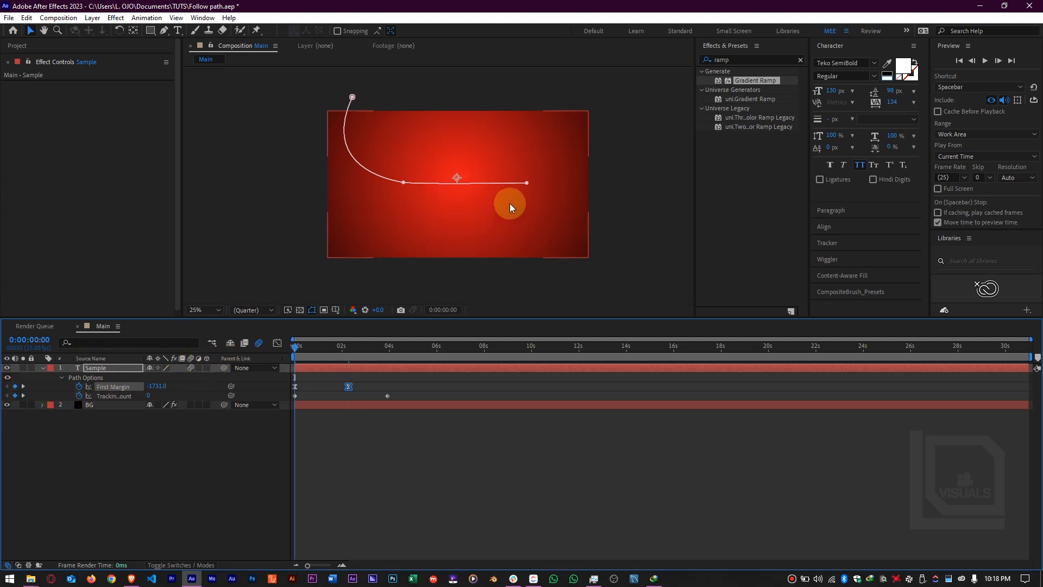
pyautogui.press(',')
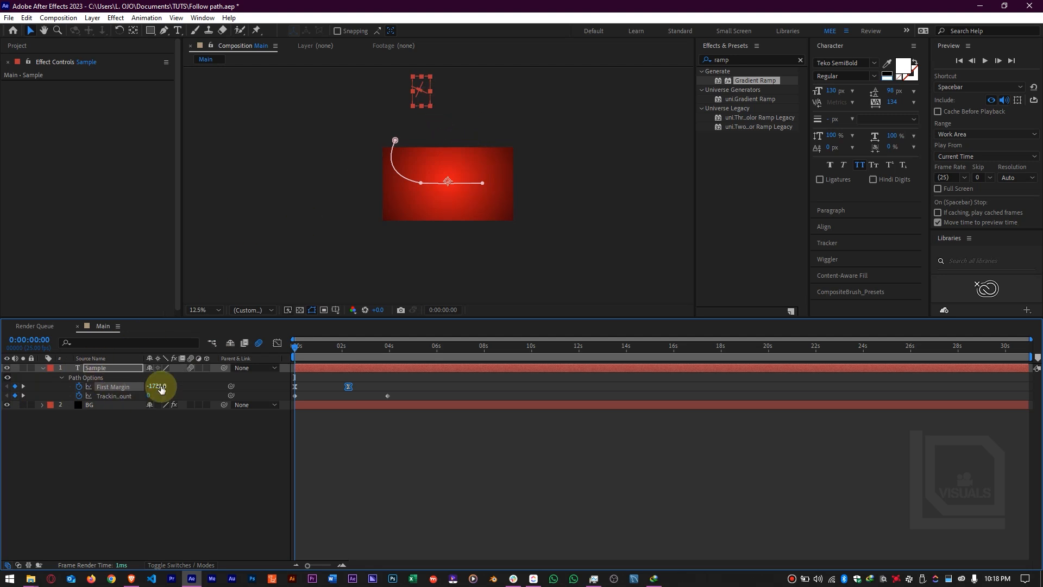
pyautogui.moveTo(186, 380); pyautogui.dragTo(440, 340)
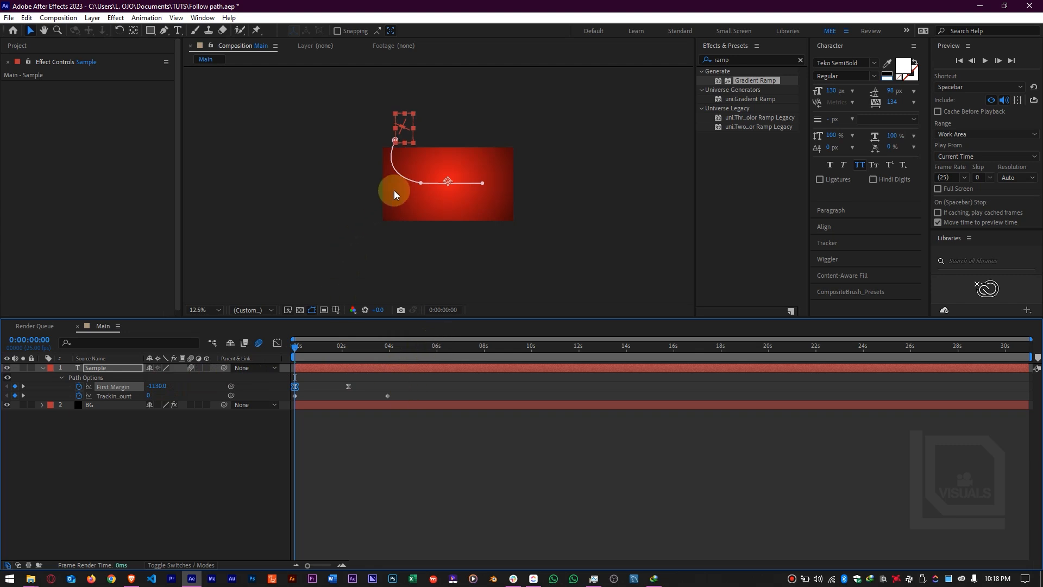
pyautogui.scroll(1, 395, 207)
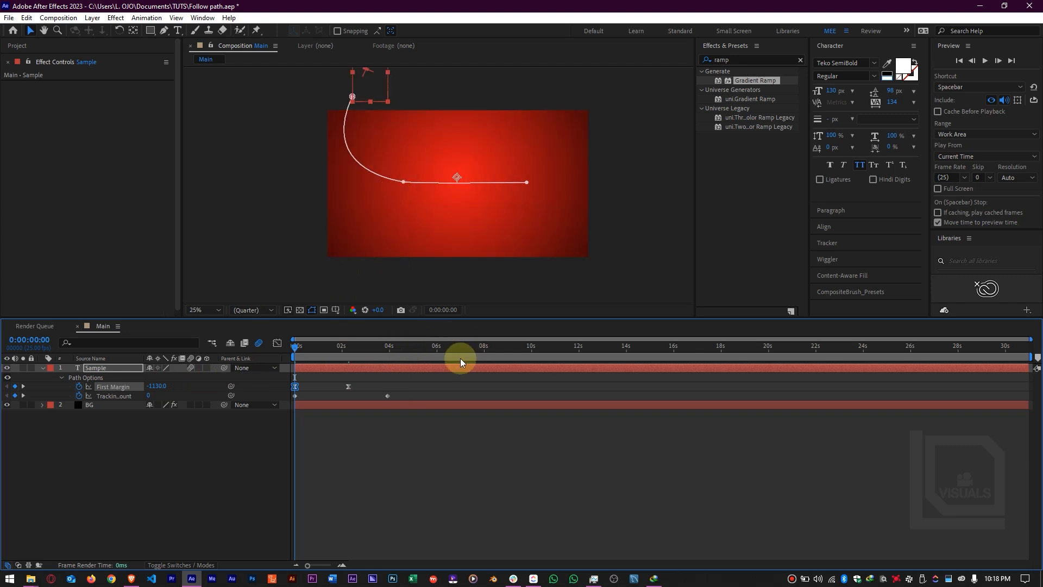
# Step: End the work area at 0:00:06:02 and preview the text animation with the layer deselected
pyautogui.click(439, 354)
pyautogui.press('n')
pyautogui.press('KP_0')
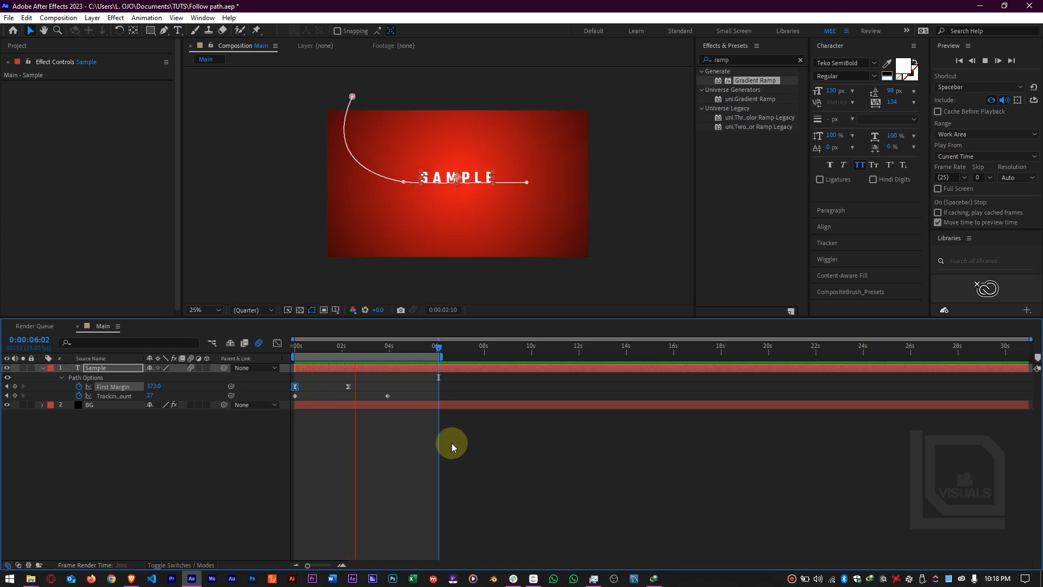
pyautogui.click(538, 445)
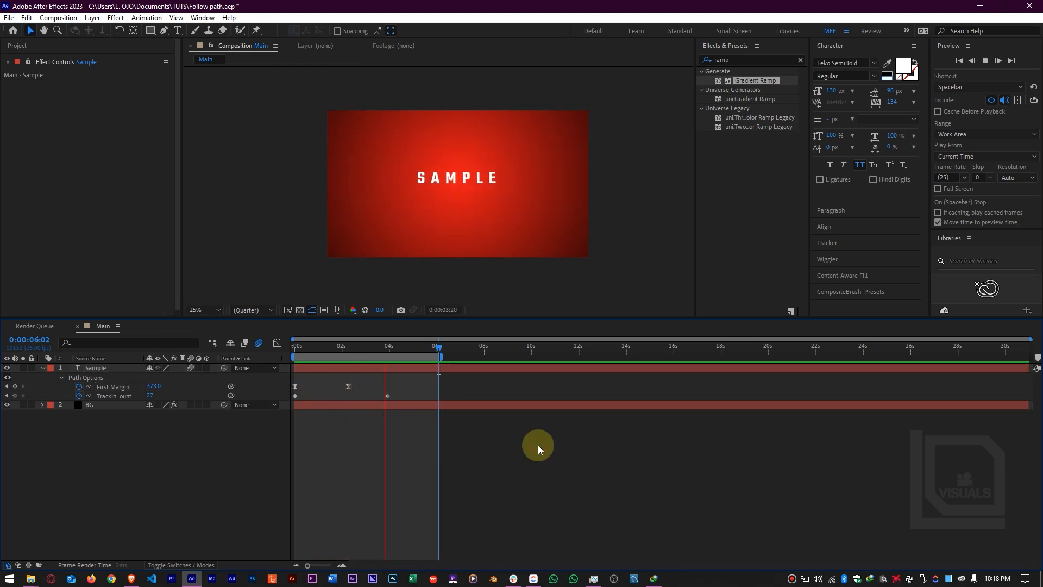